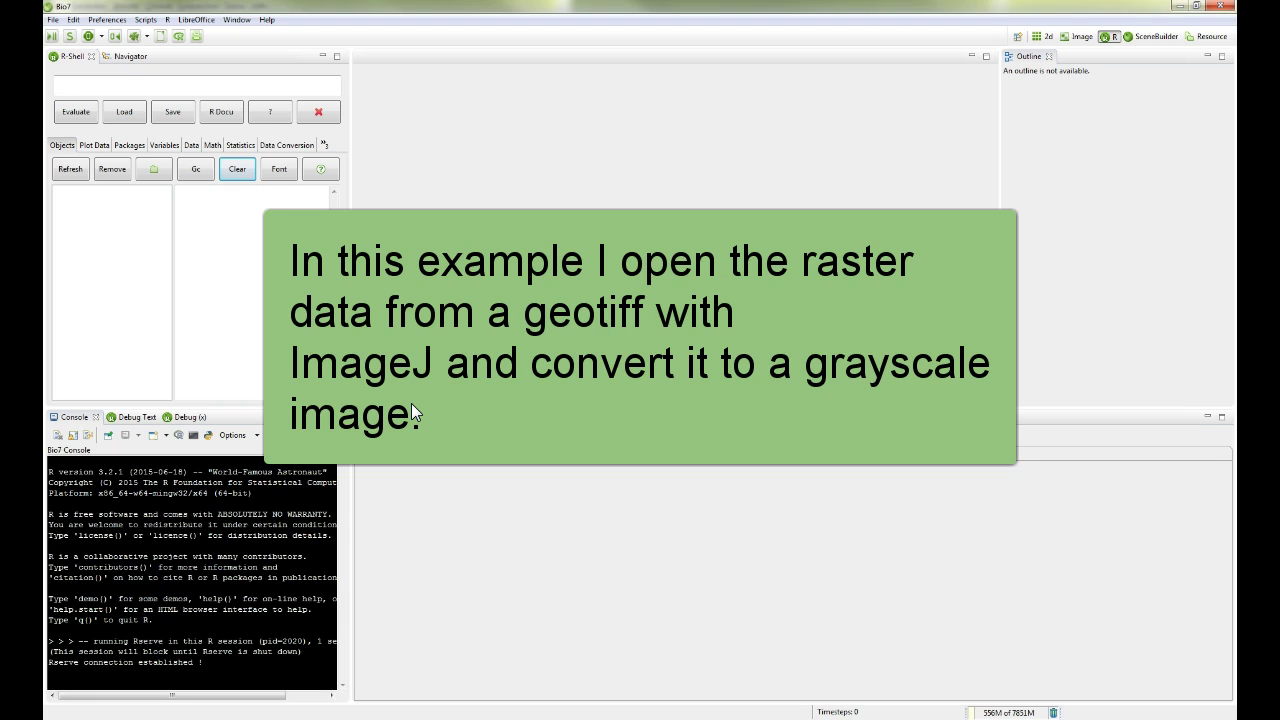
Open the geotiff craterlake_30m.tif from the GisData folder in the ImageJ canvas and enlarge the canvas view's height.
{"action": "right_click", "coordinate": [384, 438]}
{"action": "left_click", "coordinate": [391, 466]}
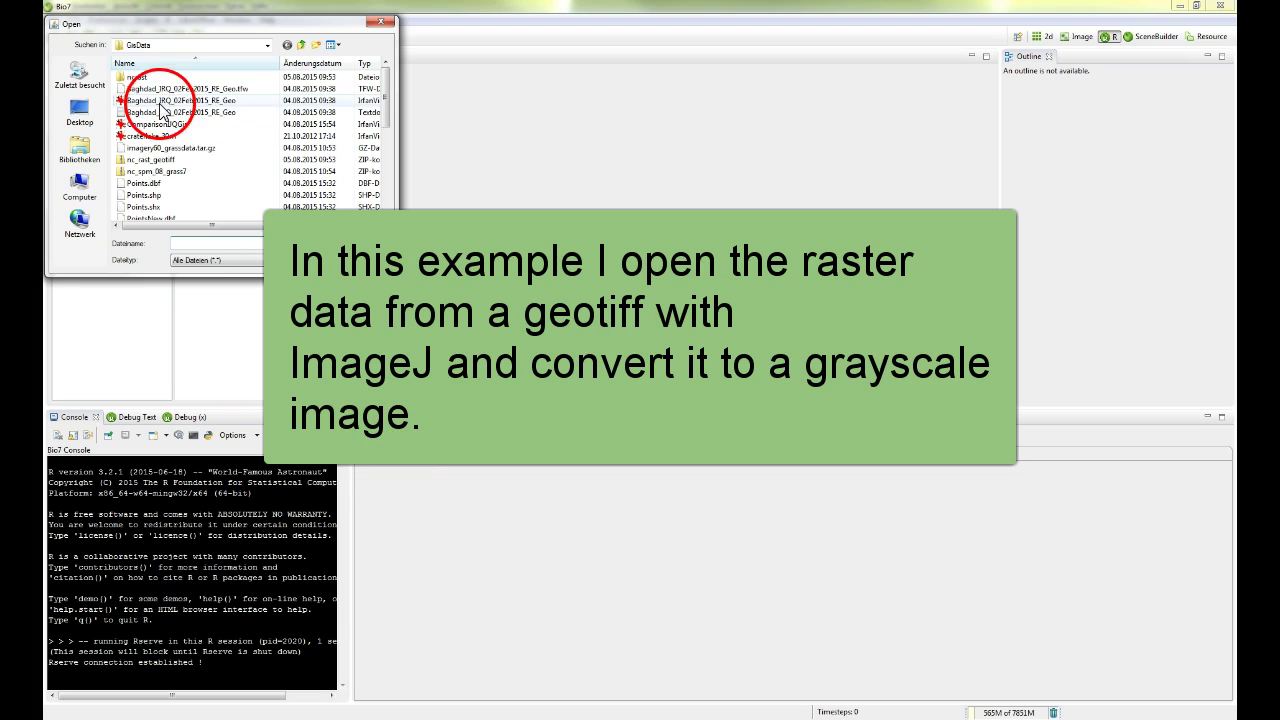
{"action": "double_click", "coordinate": [152, 136]}
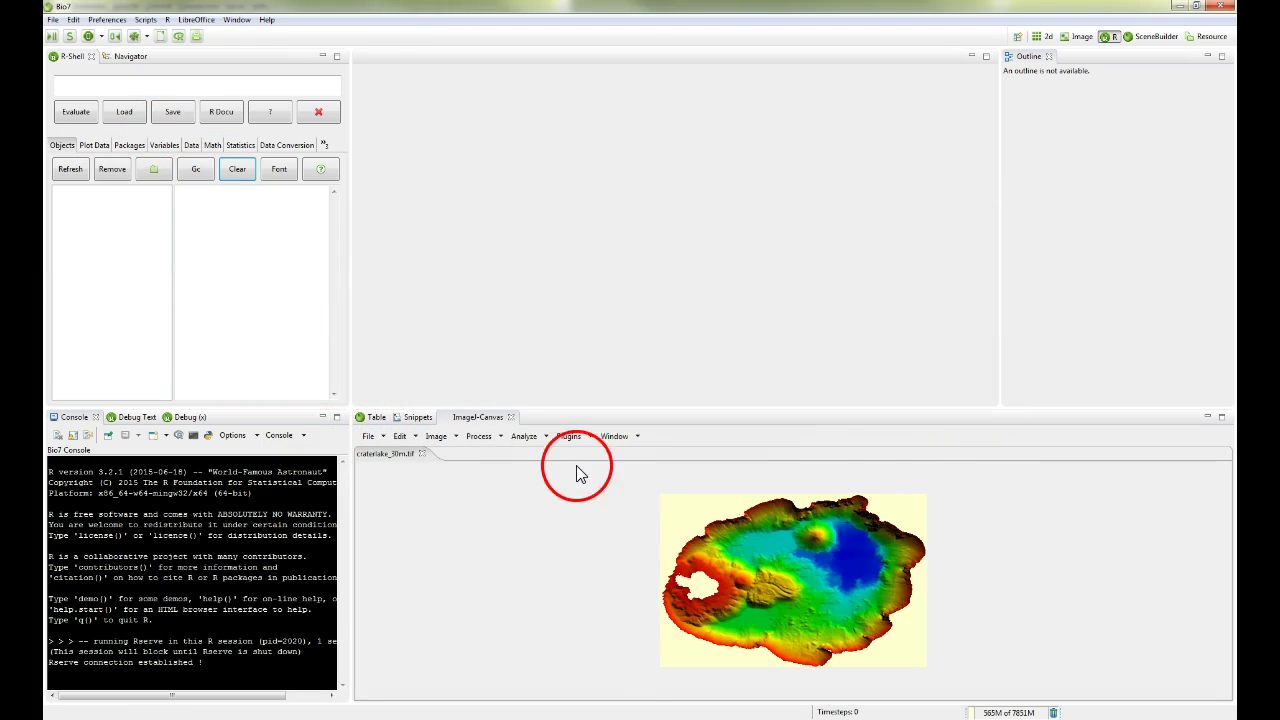
{"action": "left_click_drag", "start_coordinate": [560, 408], "coordinate": [557, 368]}
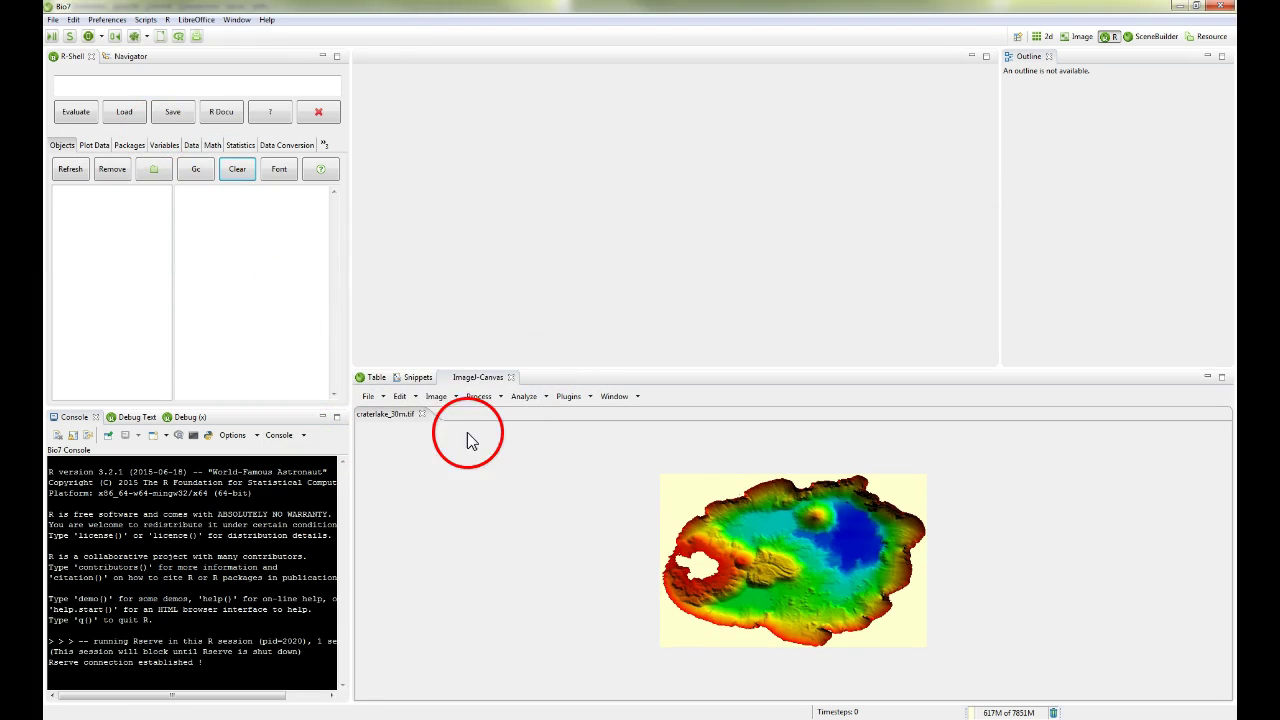
Convert the crater lake image to 8-bit grayscale.
{"action": "left_click", "coordinate": [456, 398]}
{"action": "mouse_move", "coordinate": [505, 414]}
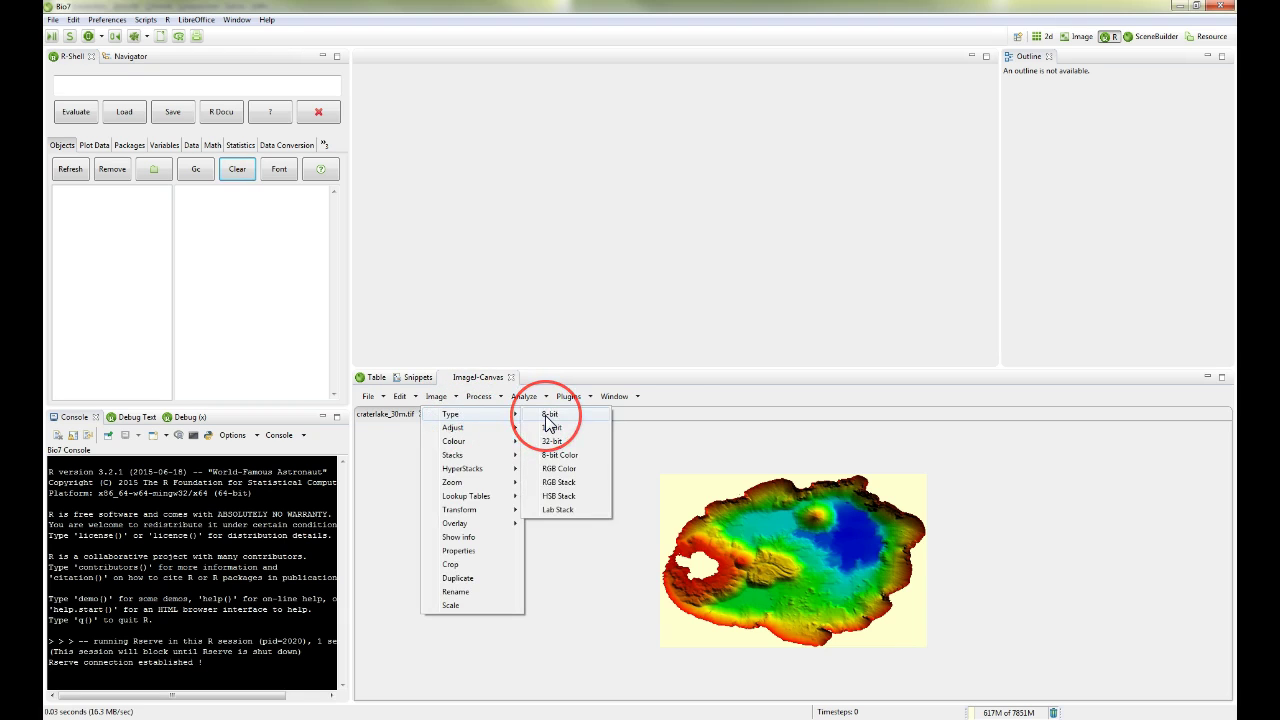
{"action": "left_click", "coordinate": [547, 414]}
Open the ImageJ-Toolbar and the Bio7-Toolbar with the image methods, and place both windows clear of the image canvas.
{"action": "left_click", "coordinate": [637, 397]}
{"action": "left_click", "coordinate": [645, 414]}
{"action": "left_click_drag", "start_coordinate": [343, 49], "coordinate": [394, 43]}
{"action": "left_click", "coordinate": [636, 399]}
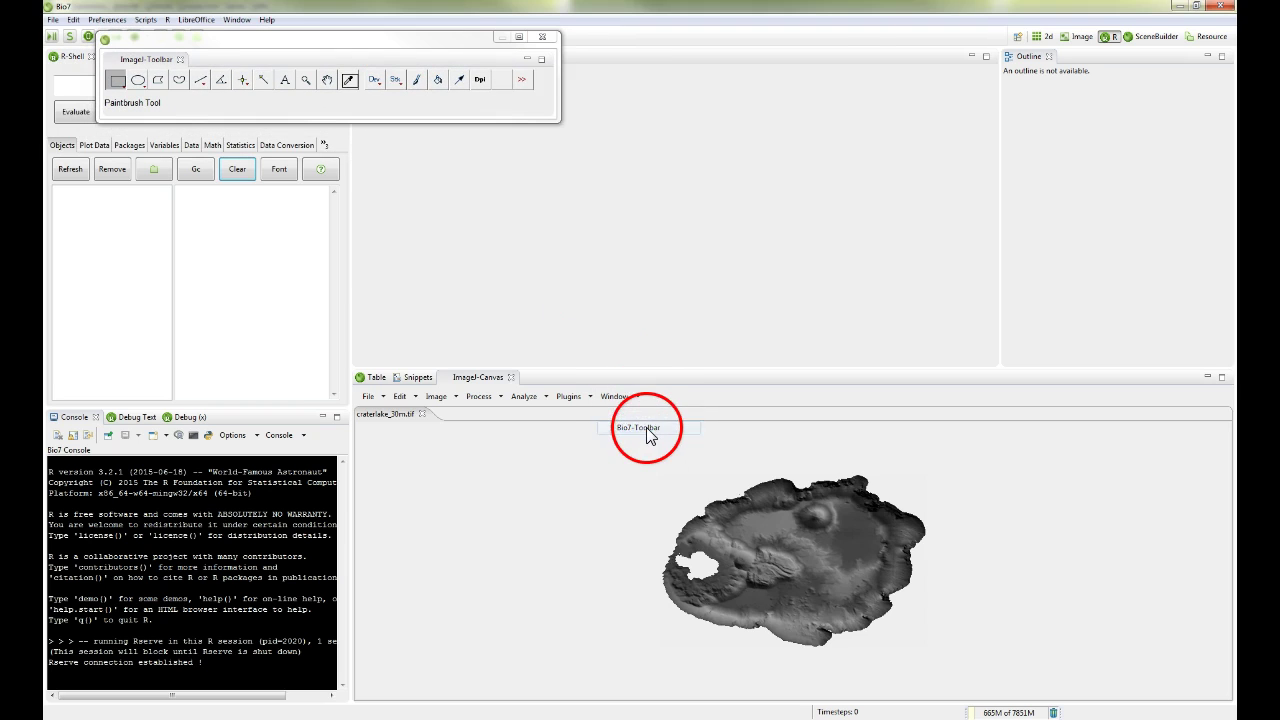
{"action": "left_click", "coordinate": [648, 432]}
{"action": "left_click_drag", "start_coordinate": [702, 38], "coordinate": [1017, 70]}
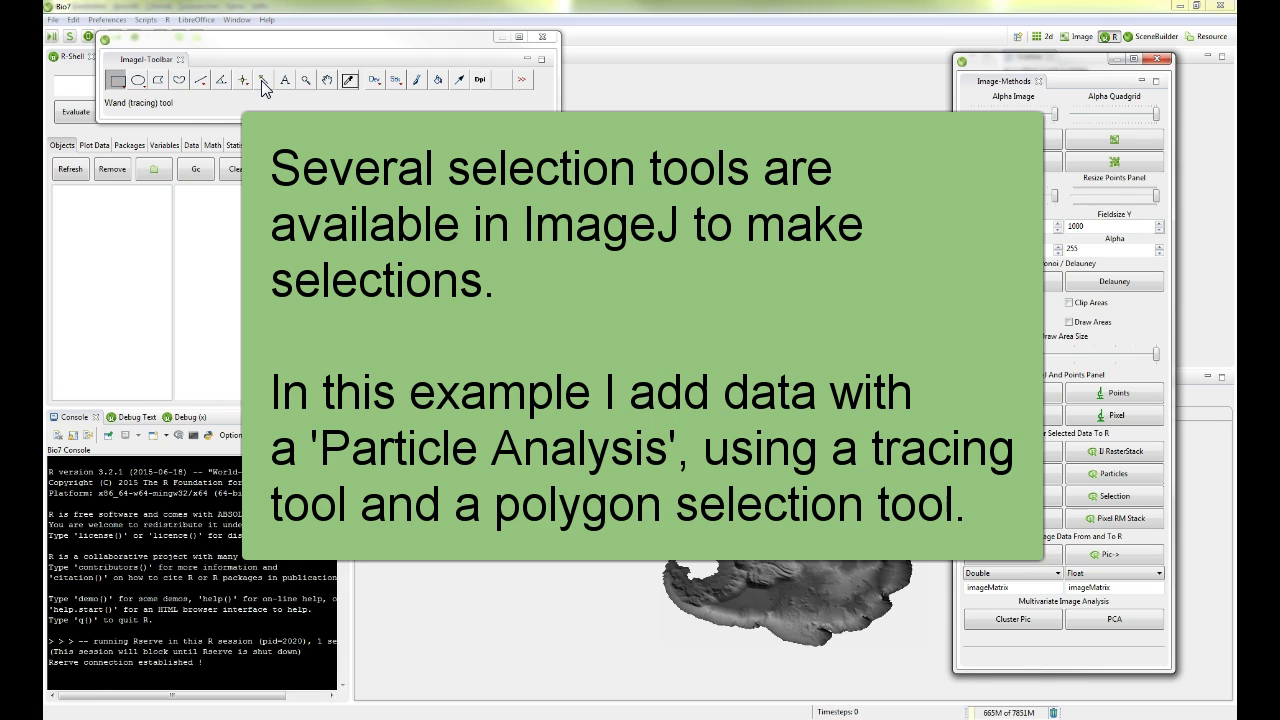
{"action": "left_click", "coordinate": [261, 80]}
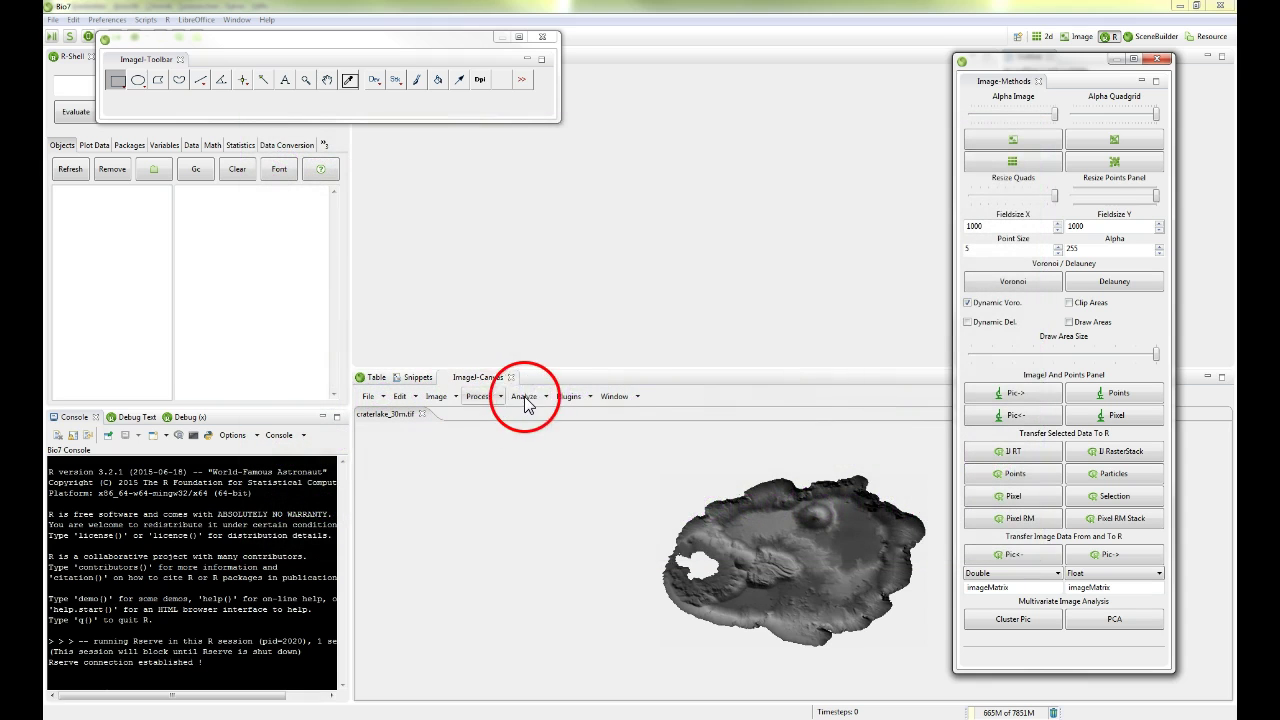
Threshold the grayscale image with the Default method and red overlay, keeping the proposed range, and close the threshold dialog.
{"action": "left_click", "coordinate": [450, 397]}
{"action": "mouse_move", "coordinate": [480, 427]}
{"action": "left_click", "coordinate": [563, 470]}
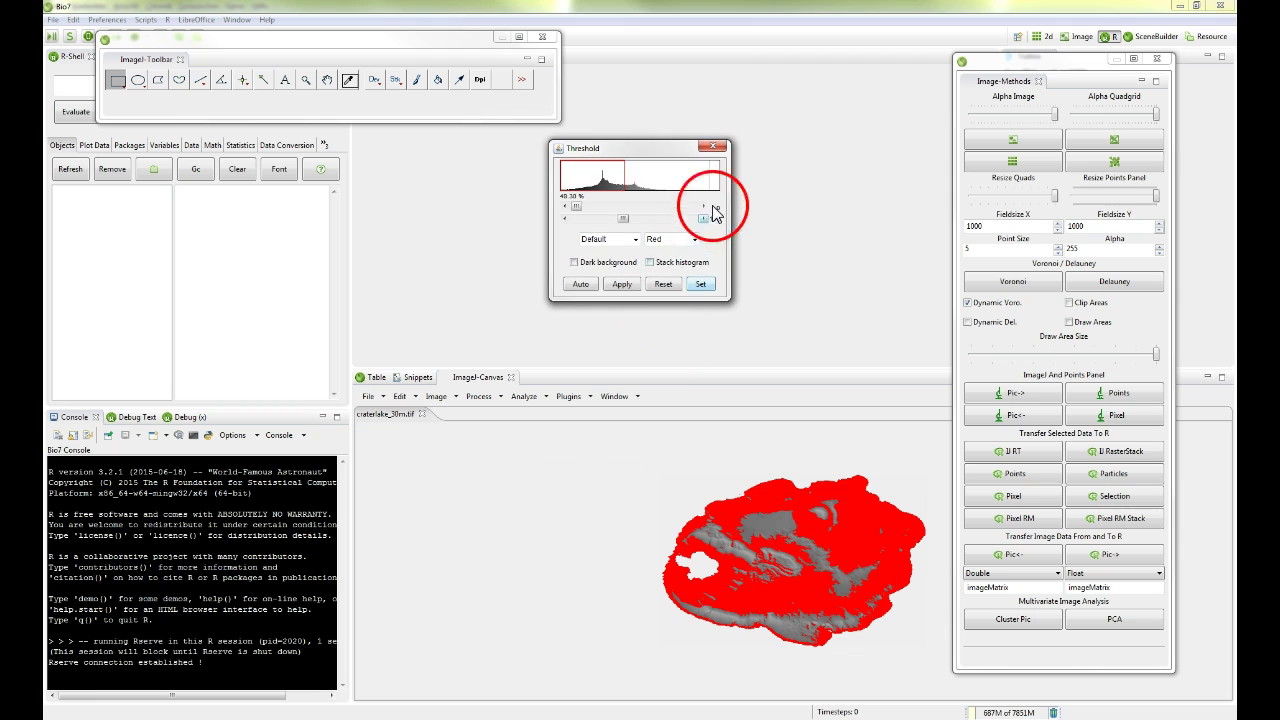
{"action": "left_click", "coordinate": [714, 140]}
Run Analyze Particles for size 0-Infinity with holes included, adding the particles to the ROI Manager with Show All enabled.
{"action": "left_click", "coordinate": [543, 397]}
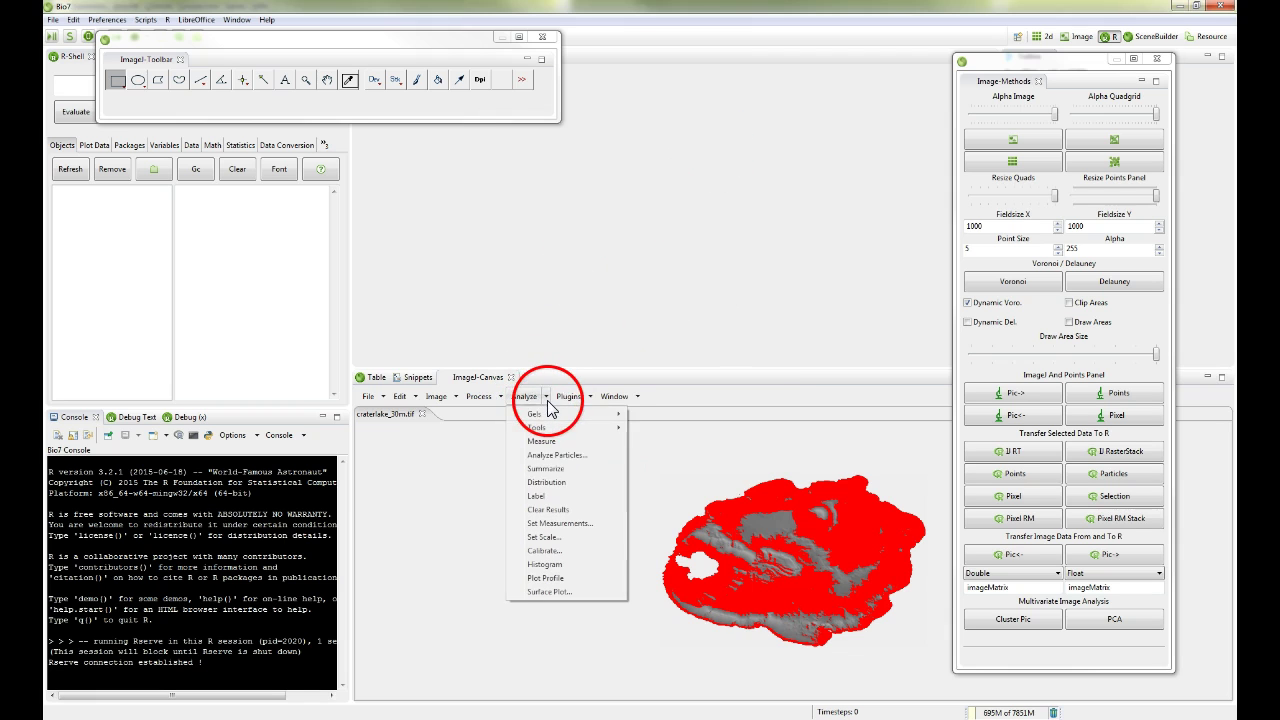
{"action": "left_click", "coordinate": [557, 455]}
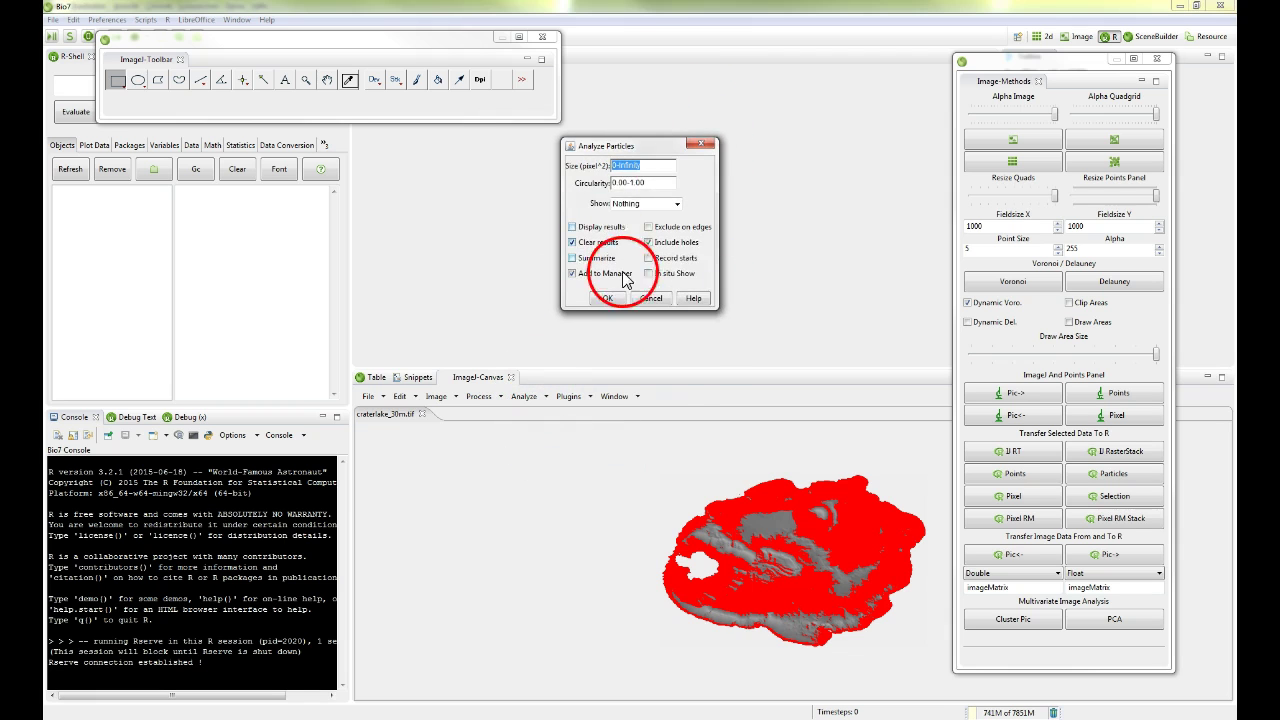
{"action": "left_click", "coordinate": [606, 299]}
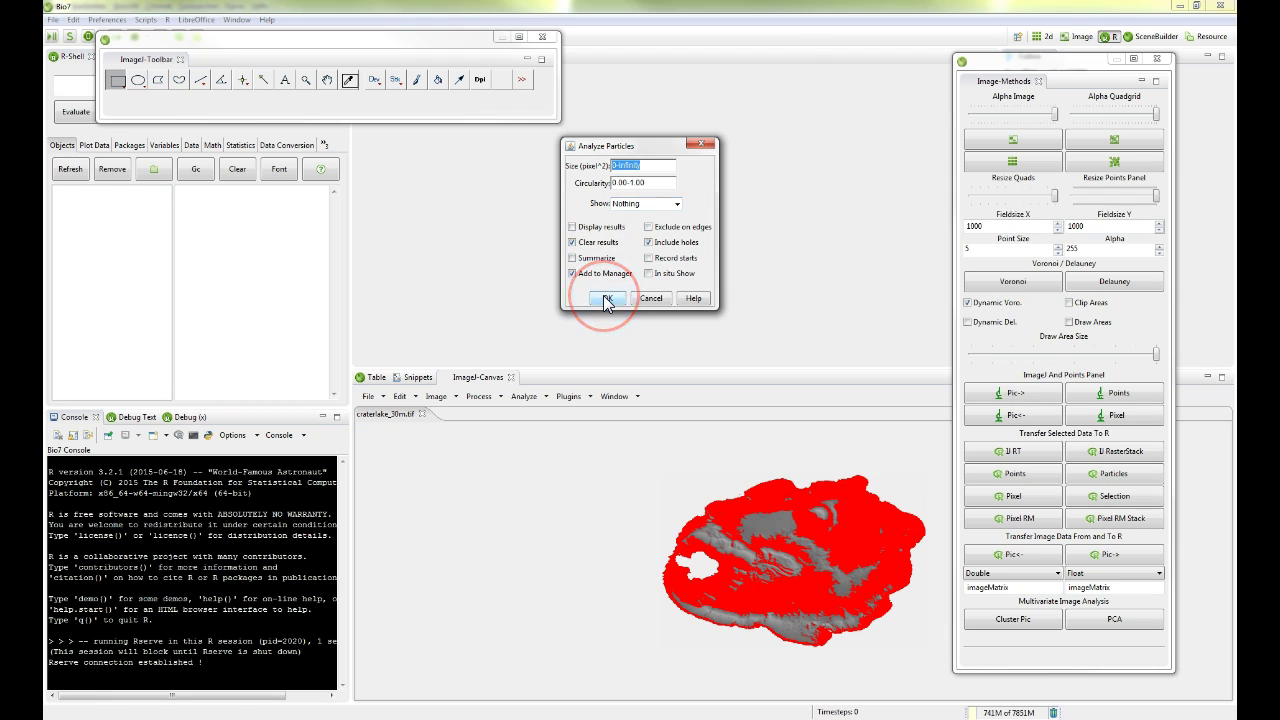
{"action": "left_click_drag", "start_coordinate": [704, 60], "coordinate": [846, 130]}
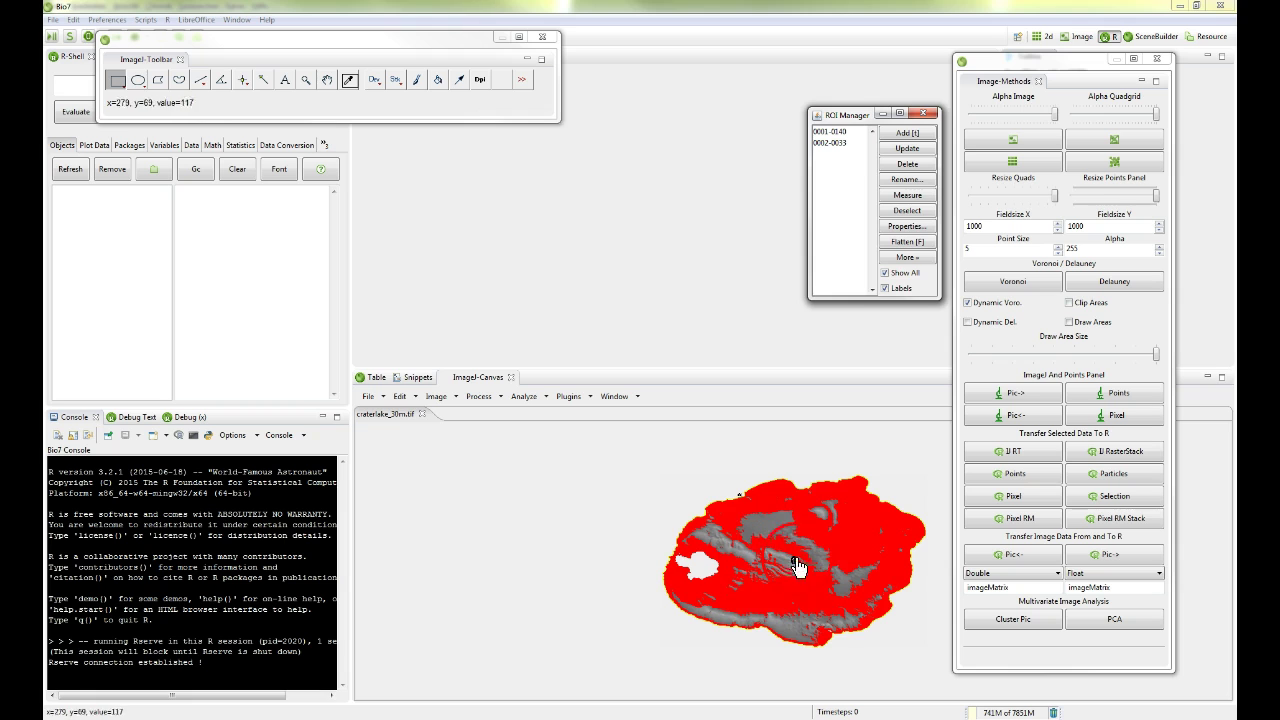
{"action": "left_click", "coordinate": [884, 273]}
{"action": "left_click", "coordinate": [884, 273]}
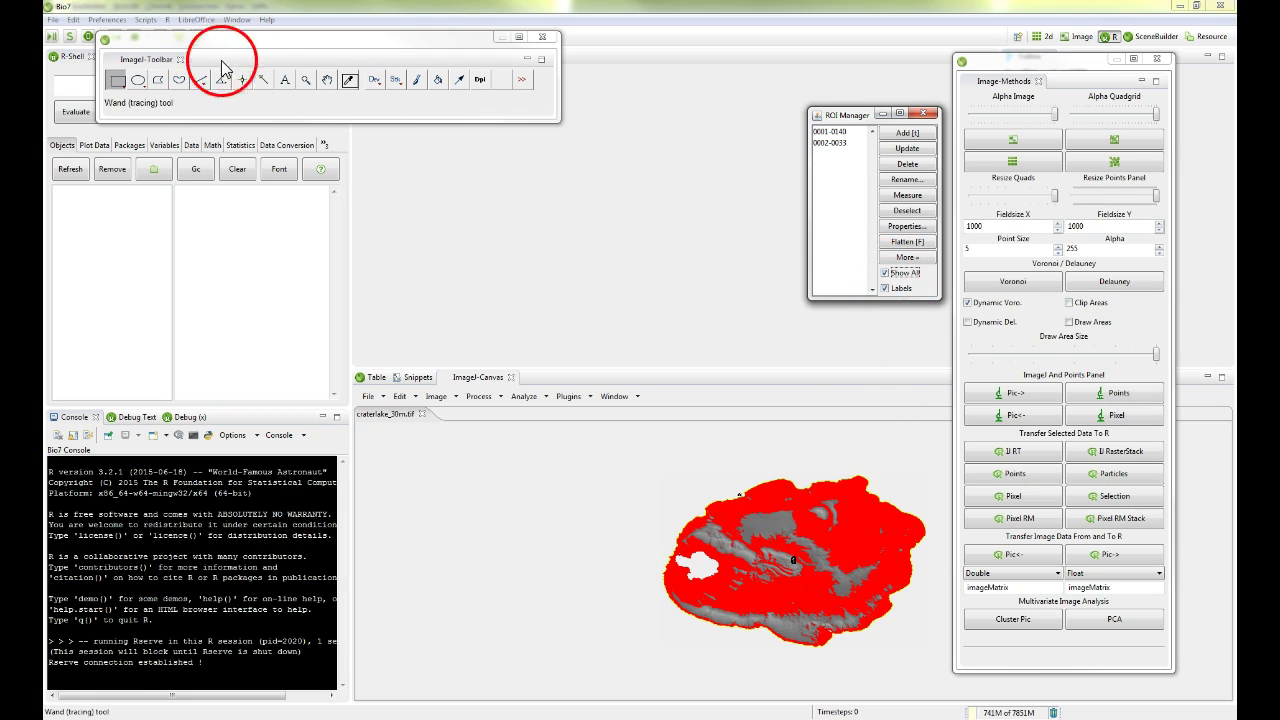
Trace the white hole in the lake image with the Wand tool and add that selection to the ROI Manager.
{"action": "left_click", "coordinate": [264, 82]}
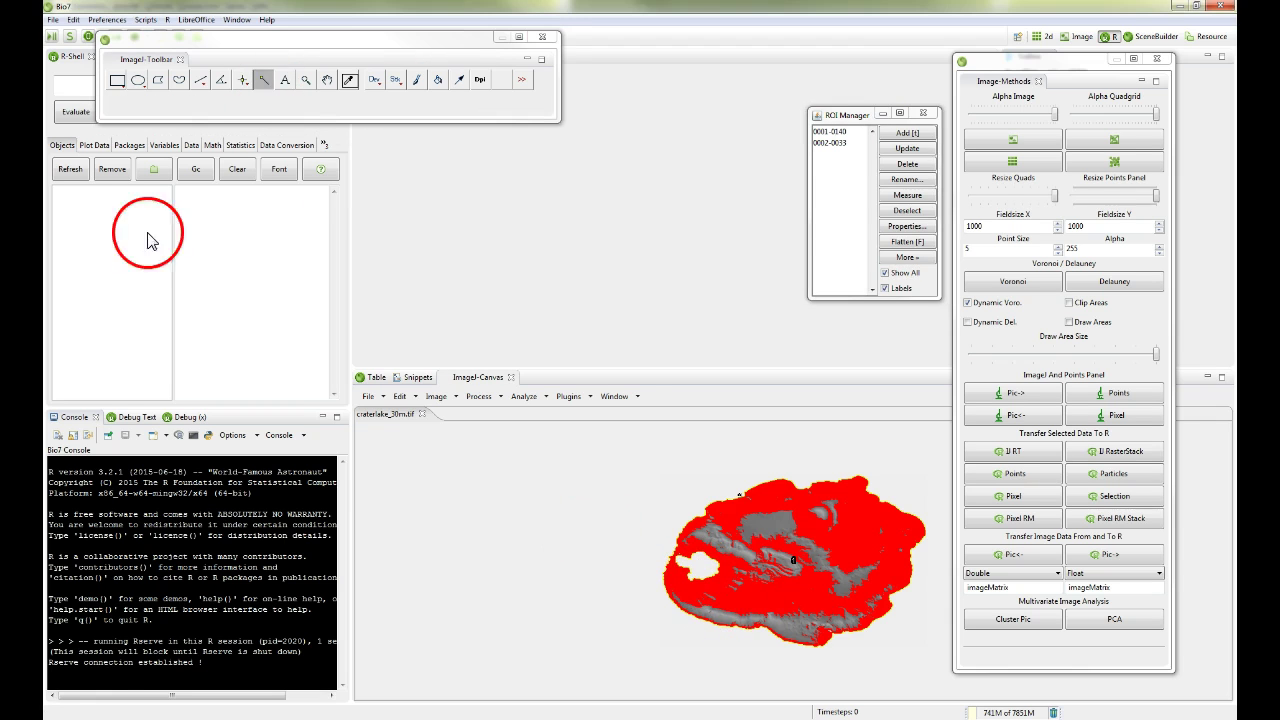
{"action": "left_click_drag", "start_coordinate": [277, 40], "coordinate": [305, 69]}
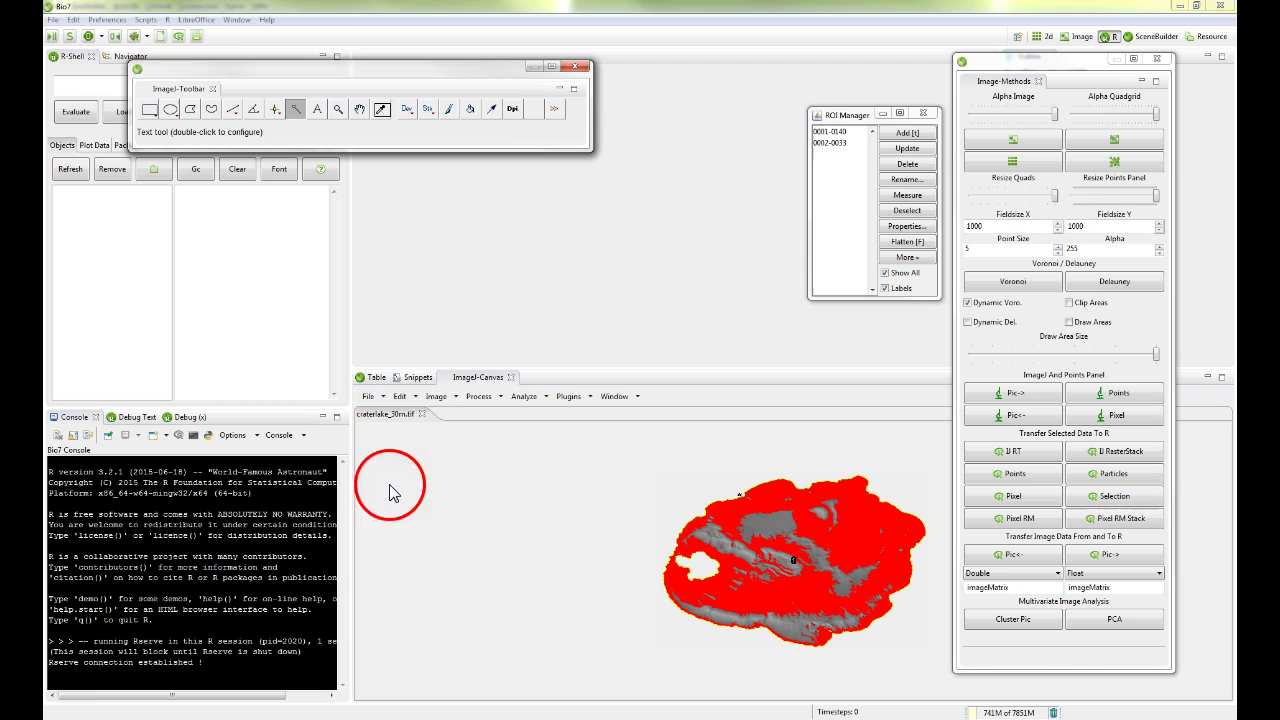
{"action": "left_click", "coordinate": [401, 396]}
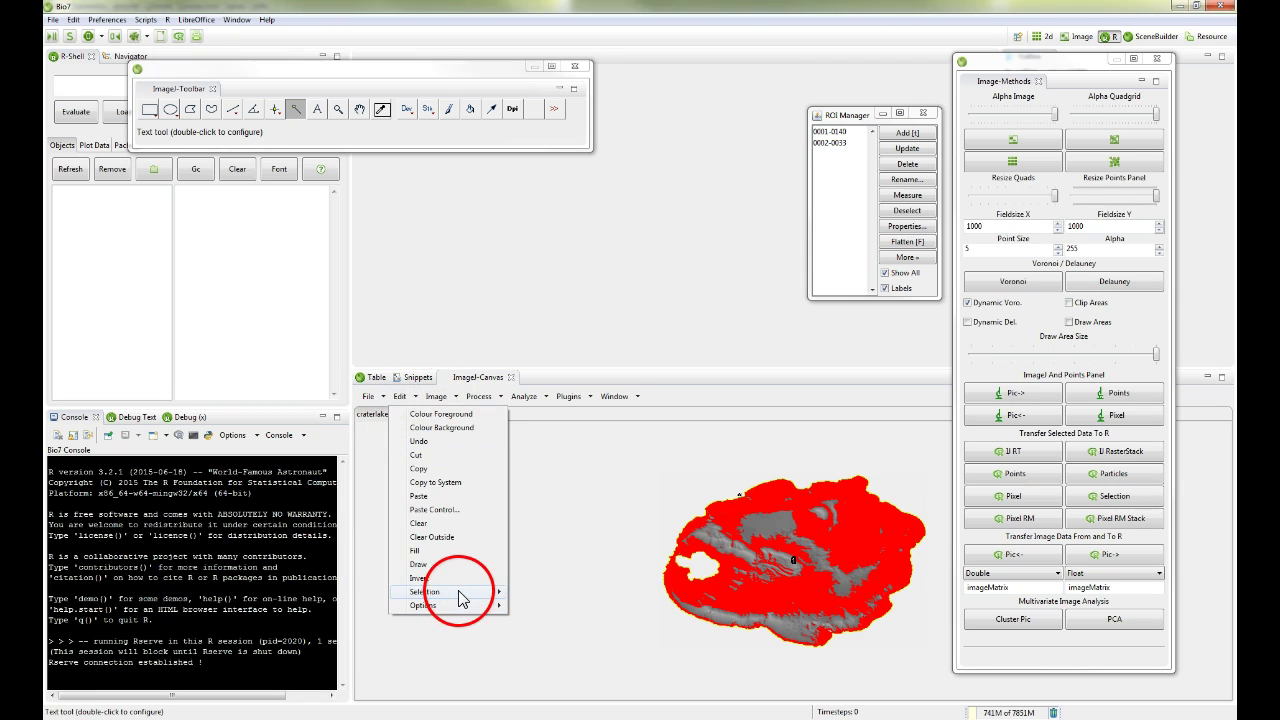
{"action": "mouse_move", "coordinate": [455, 591]}
{"action": "left_click", "coordinate": [560, 592]}
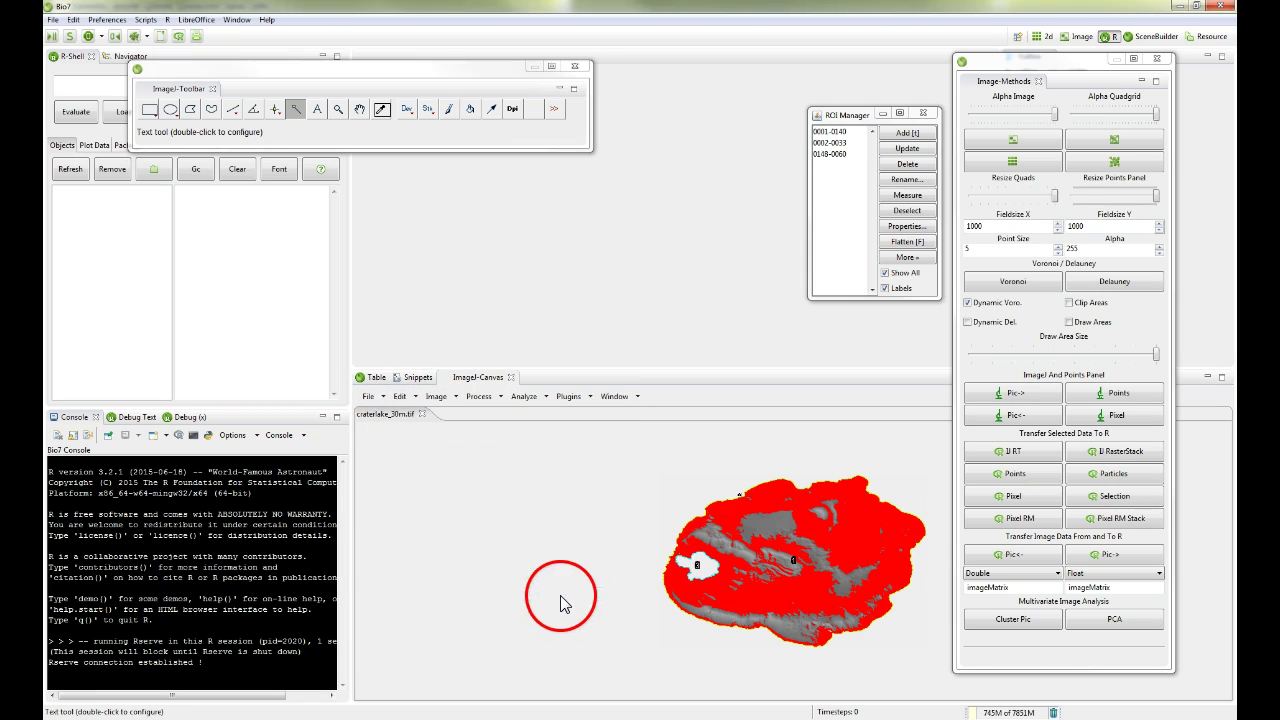
{"action": "left_click_drag", "start_coordinate": [845, 108], "coordinate": [801, 98]}
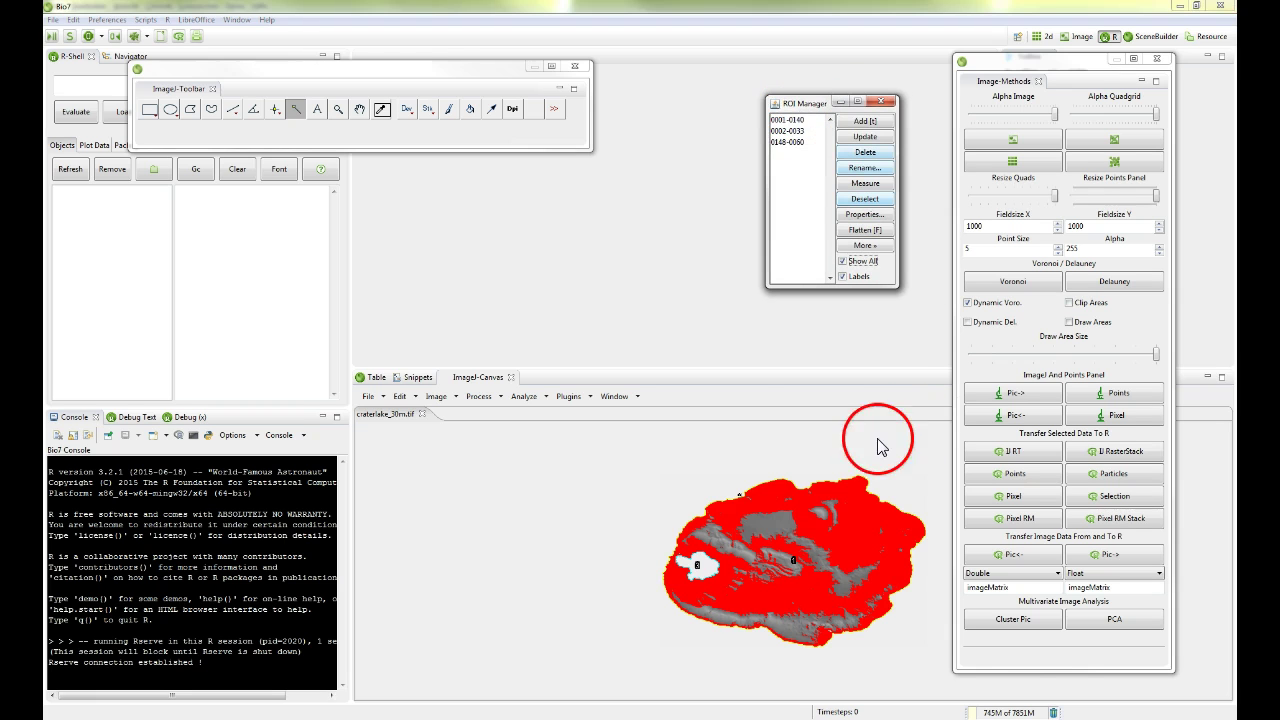
Draw a polygon selection around the small gray cone near the lake image's upper edge.
{"action": "left_click", "coordinate": [192, 110]}
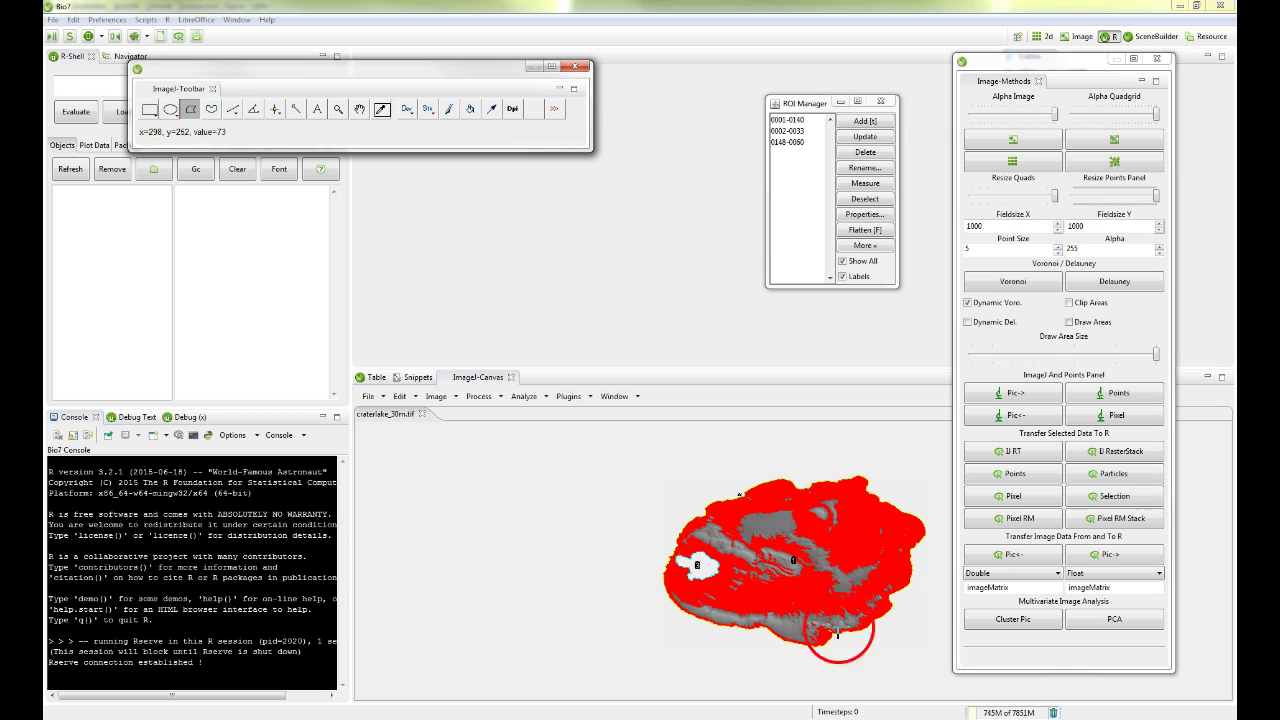
{"action": "left_click", "coordinate": [808, 511]}
{"action": "left_click_drag", "start_coordinate": [812, 509], "coordinate": [815, 507]}
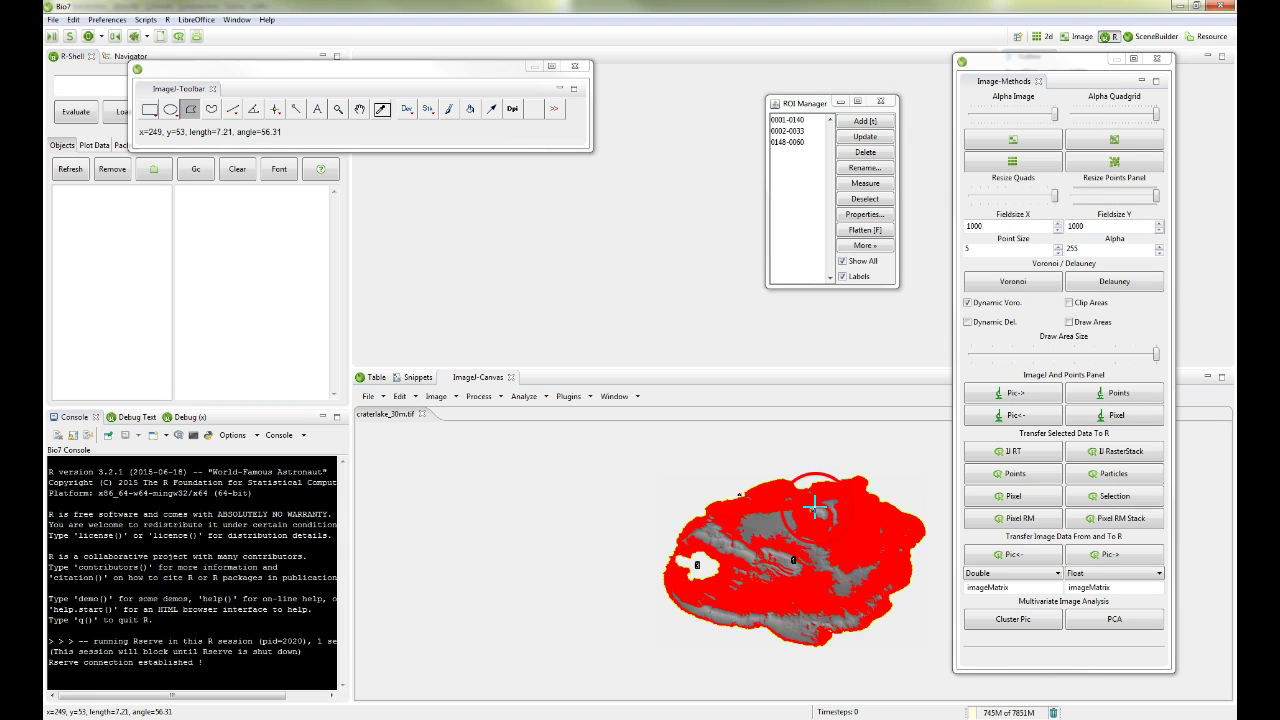
{"action": "scroll", "coordinate": [817, 507], "scroll_direction": "up", "scroll_amount": 2}
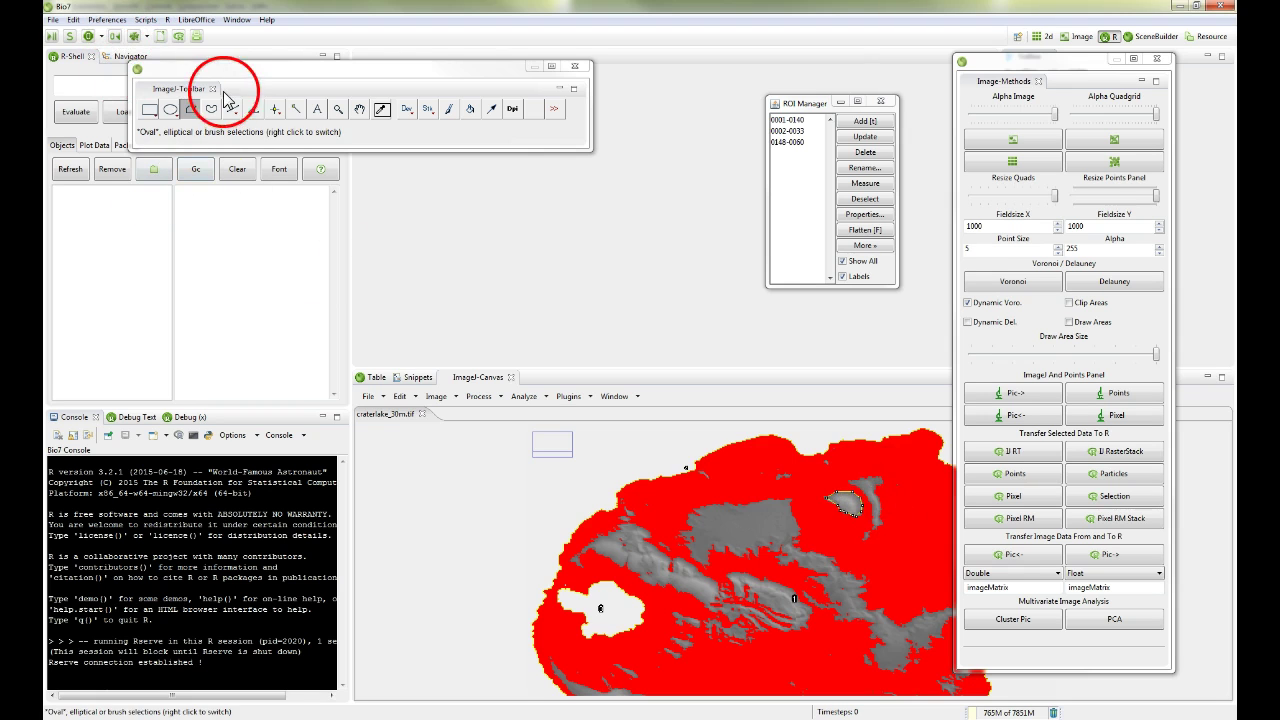
{"action": "left_click_drag", "start_coordinate": [226, 76], "coordinate": [268, 71]}
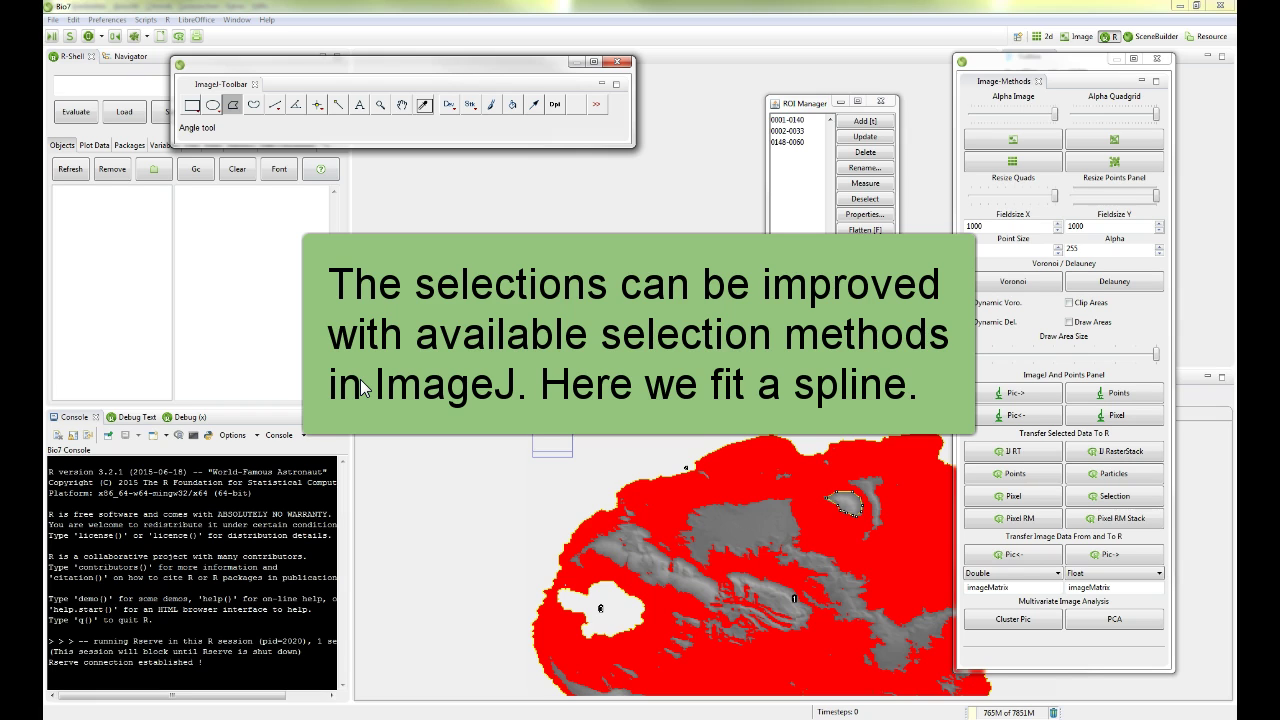
Fit a spline to the polygon selection and add it to the ROI Manager.
{"action": "right_click", "coordinate": [416, 396]}
{"action": "mouse_move", "coordinate": [491, 598]}
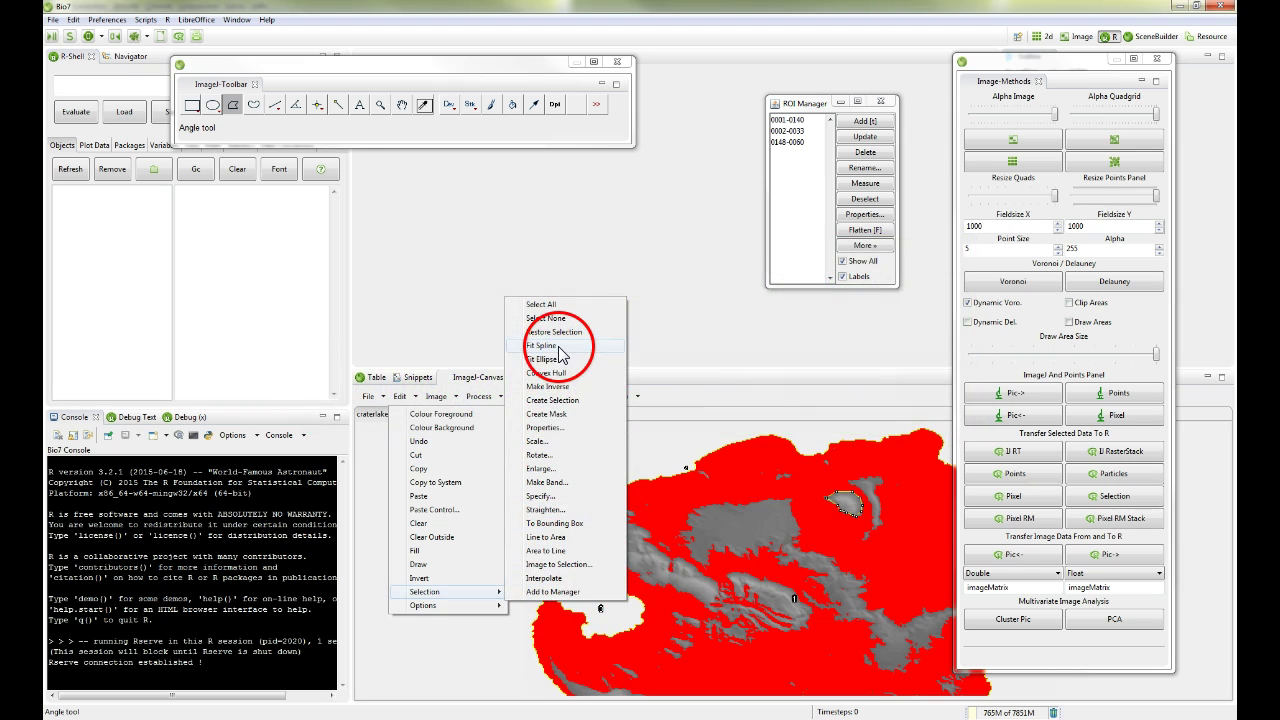
{"action": "left_click", "coordinate": [560, 355]}
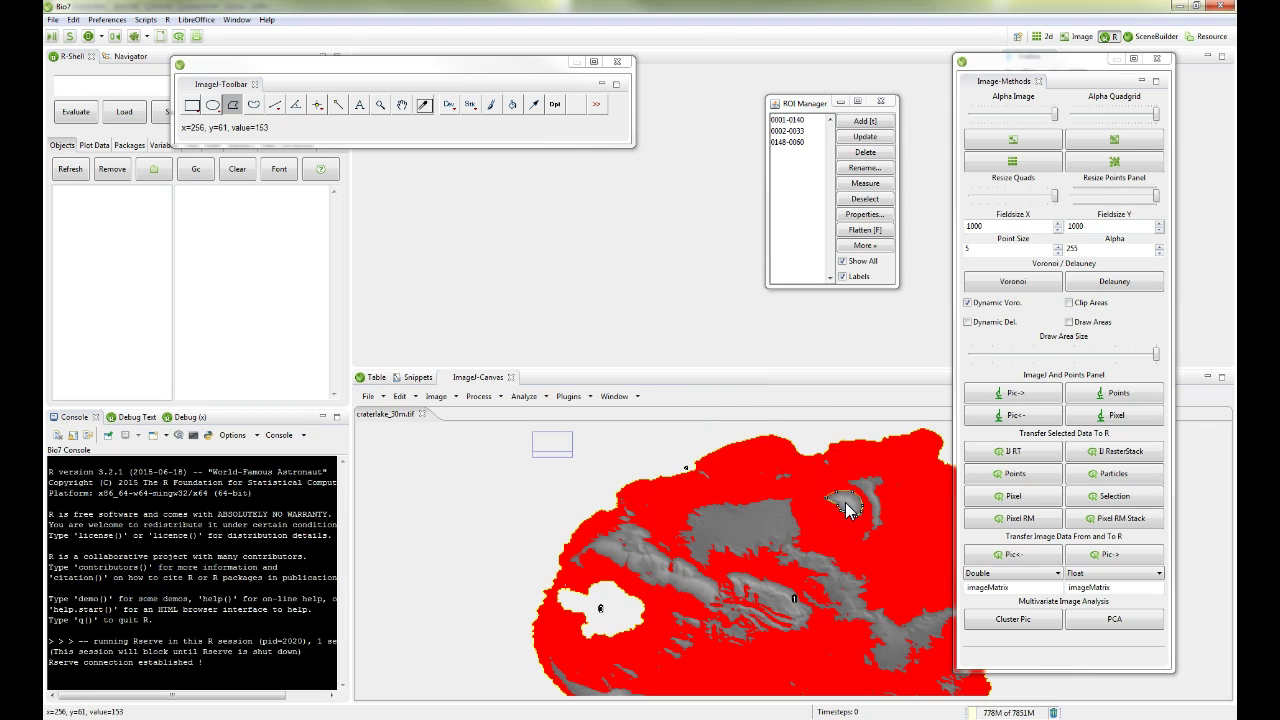
{"action": "left_click", "coordinate": [400, 397]}
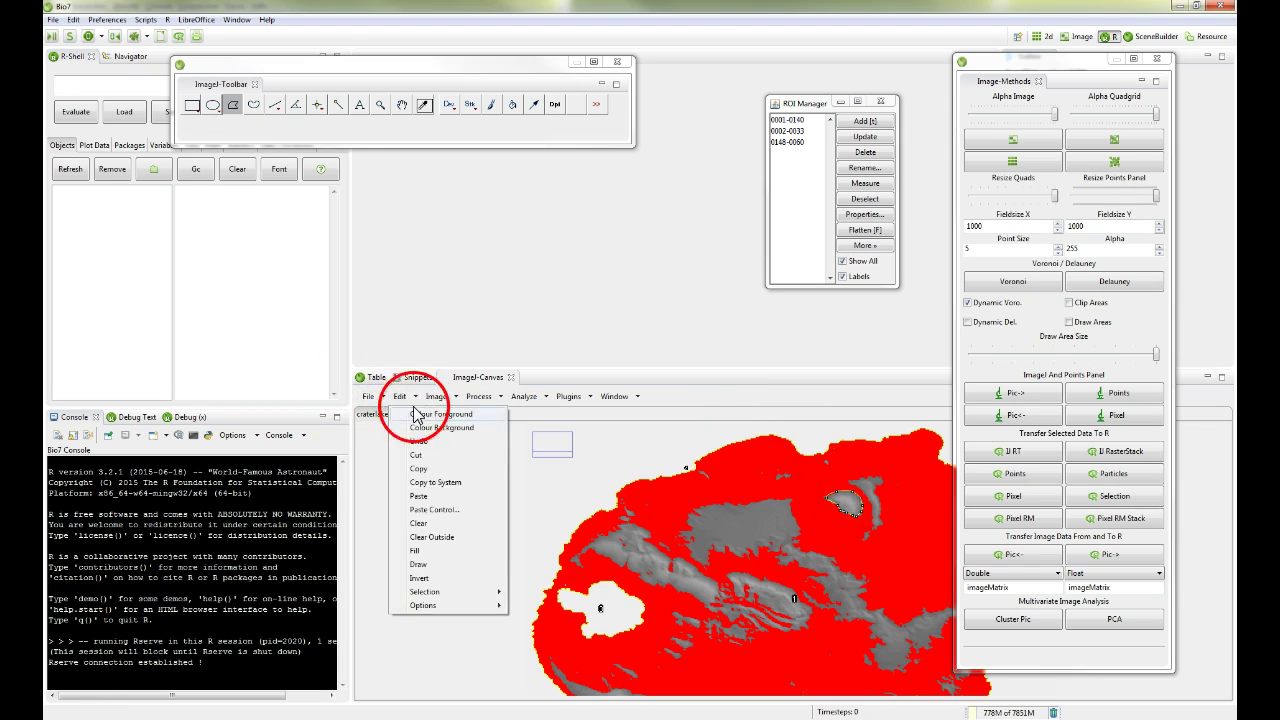
{"action": "mouse_move", "coordinate": [488, 600]}
{"action": "left_click", "coordinate": [529, 598]}
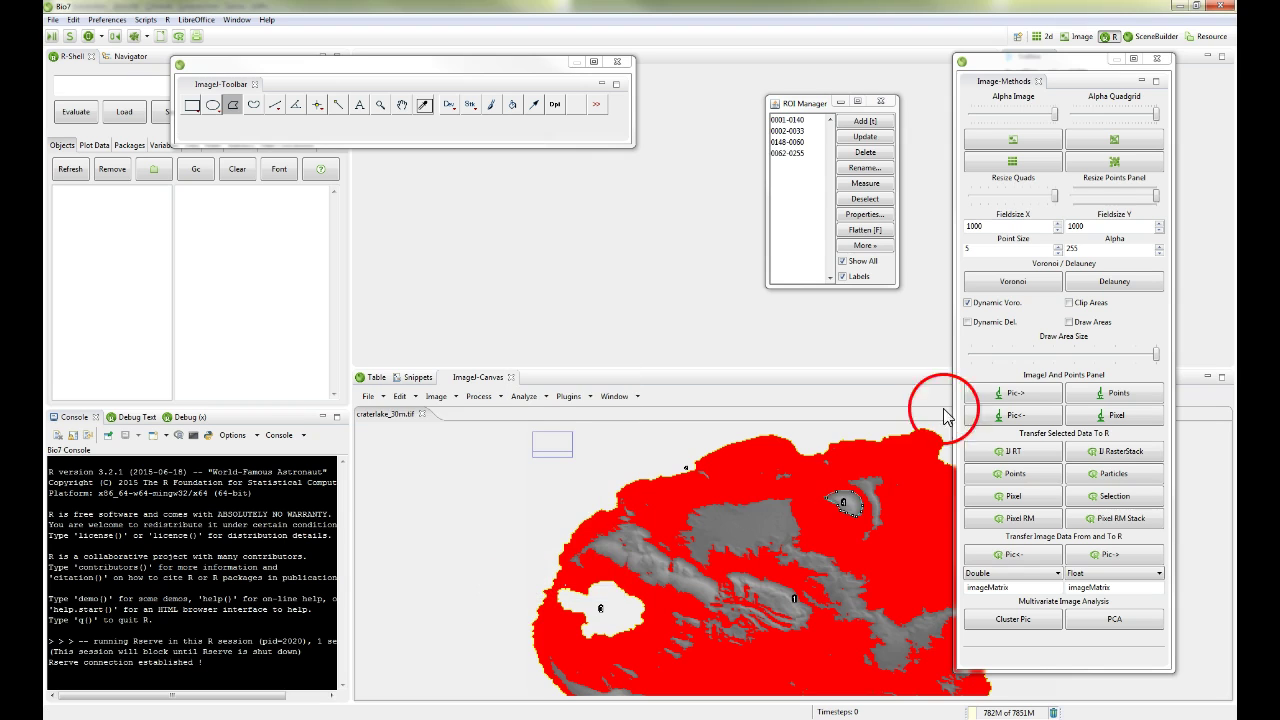
Refresh the display of all regions on the image and move the ROI Manager and ImageJ-Toolbar to free space.
{"action": "left_click", "coordinate": [843, 261]}
{"action": "left_click", "coordinate": [843, 261]}
{"action": "left_click", "coordinate": [903, 313]}
{"action": "left_click", "coordinate": [820, 112]}
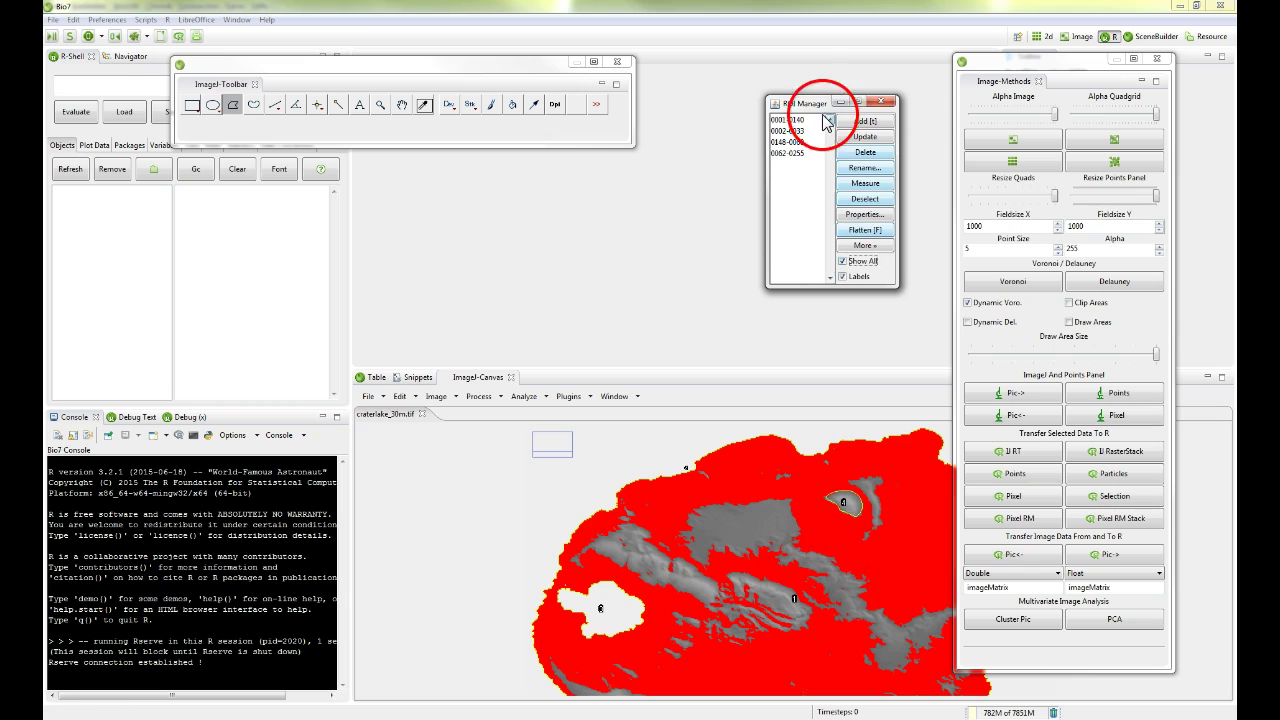
{"action": "left_click_drag", "start_coordinate": [807, 110], "coordinate": [780, 70]}
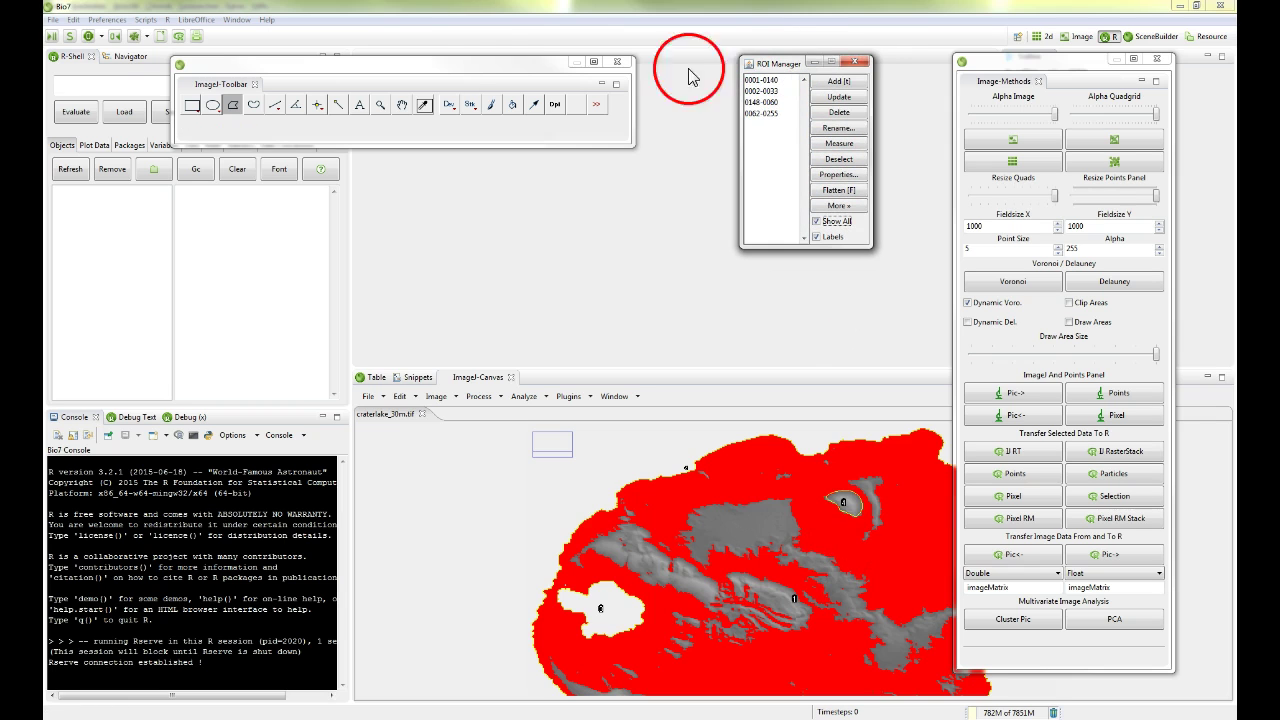
{"action": "left_click_drag", "start_coordinate": [449, 70], "coordinate": [459, 88]}
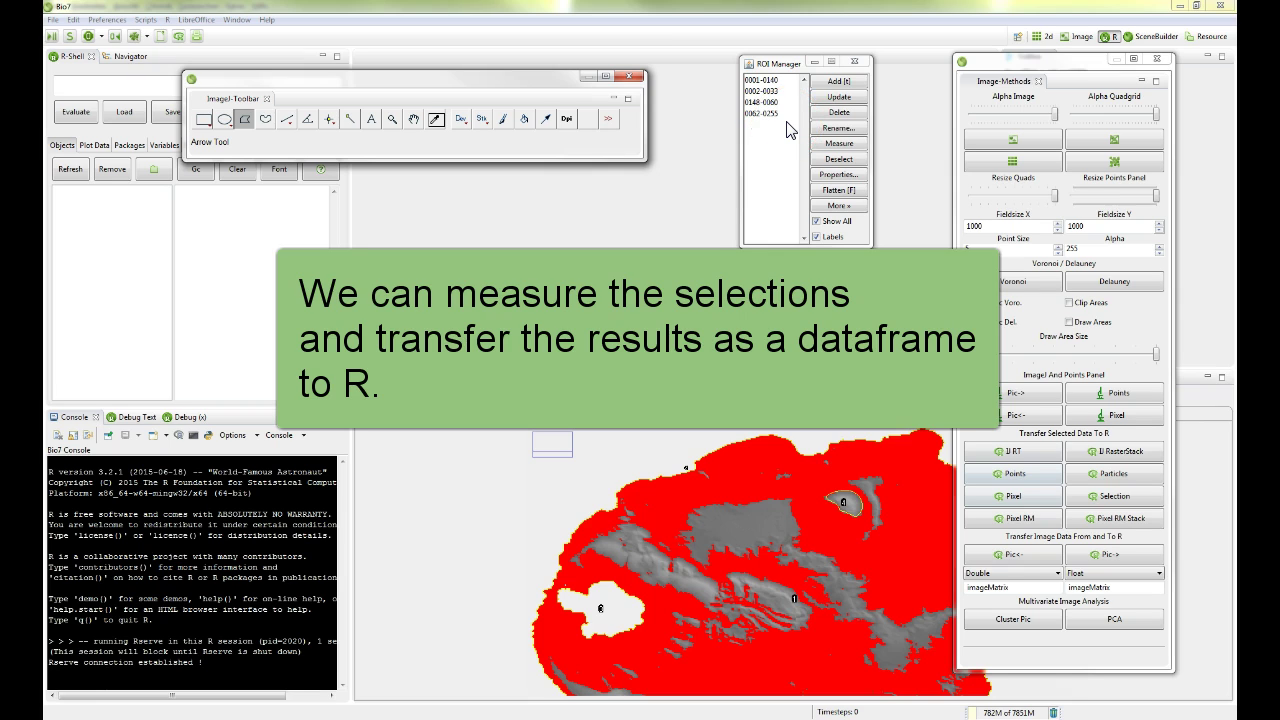
Measure all regions in the ROI Manager and move the Results table beside the manager.
{"action": "left_click", "coordinate": [839, 143]}
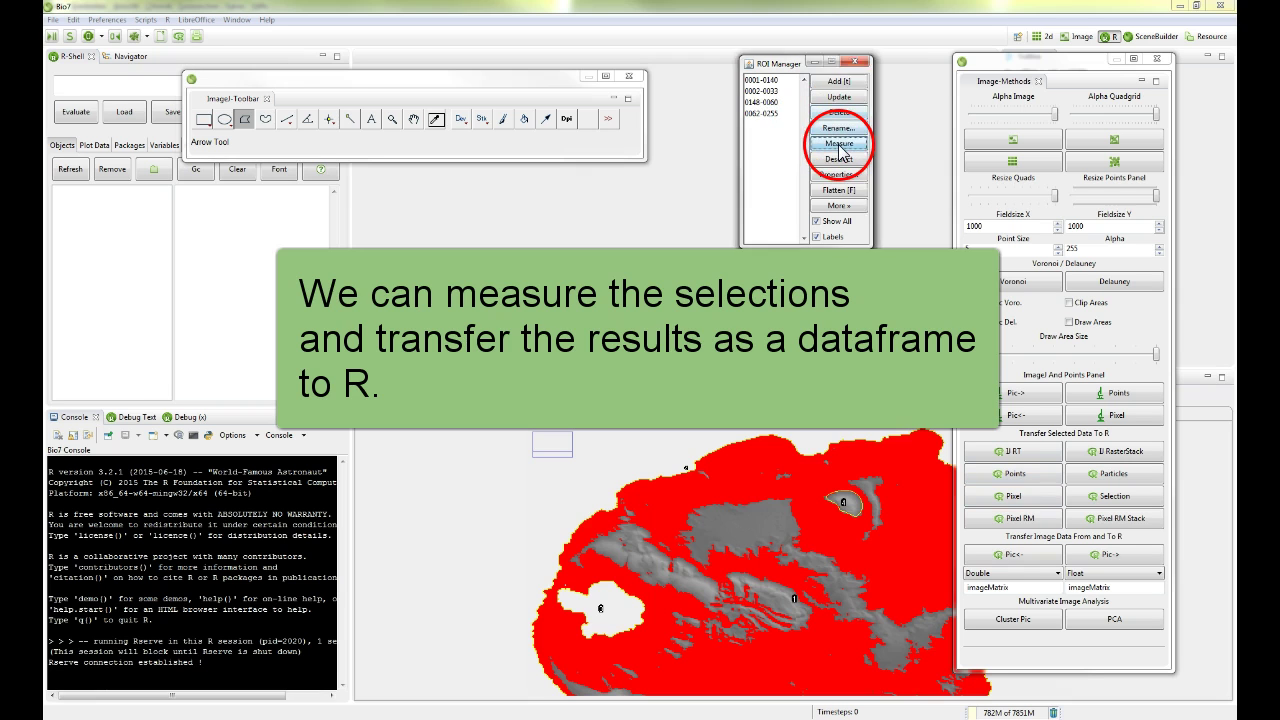
{"action": "left_click_drag", "start_coordinate": [182, 316], "coordinate": [556, 100]}
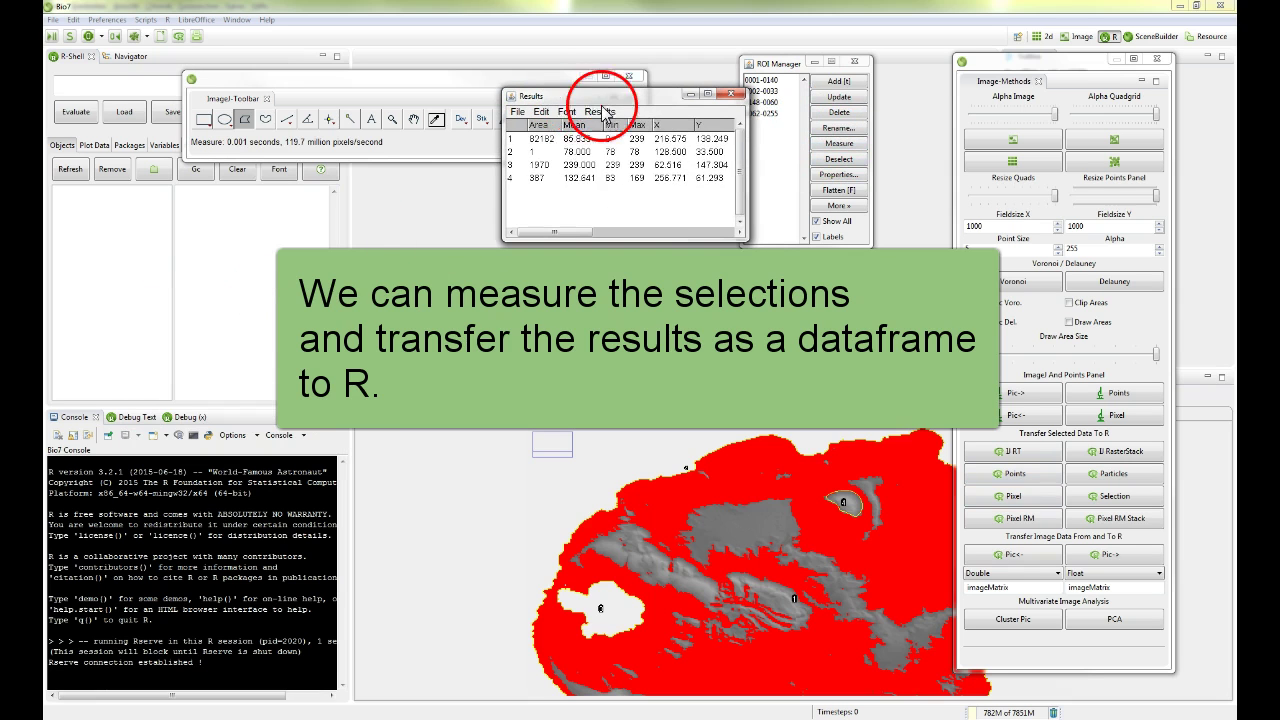
{"action": "mouse_move", "coordinate": [583, 237]}
{"action": "left_mouse_down"}
{"action": "mouse_move", "coordinate": [729, 240]}
{"action": "mouse_move", "coordinate": [566, 240]}
{"action": "left_mouse_up"}
Transfer the ImageJ results table to R as a dataframe and close the Results window.
{"action": "left_click", "coordinate": [994, 451]}
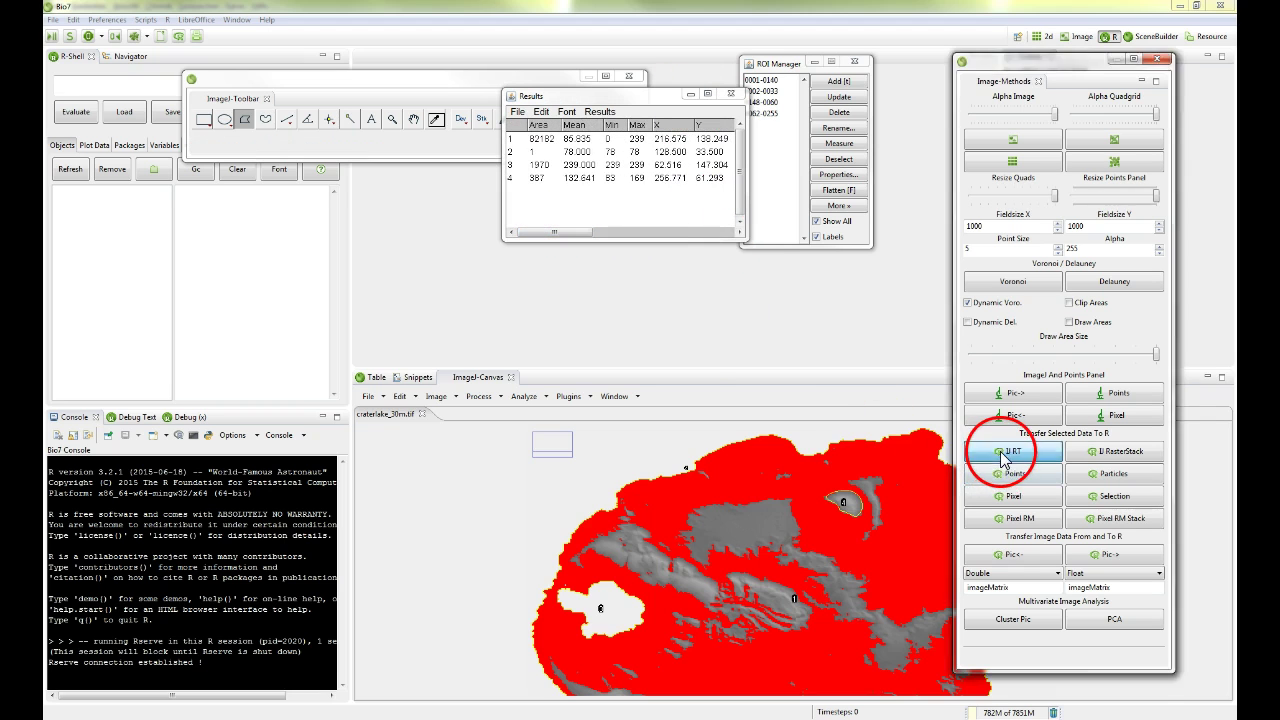
{"action": "left_click", "coordinate": [680, 408]}
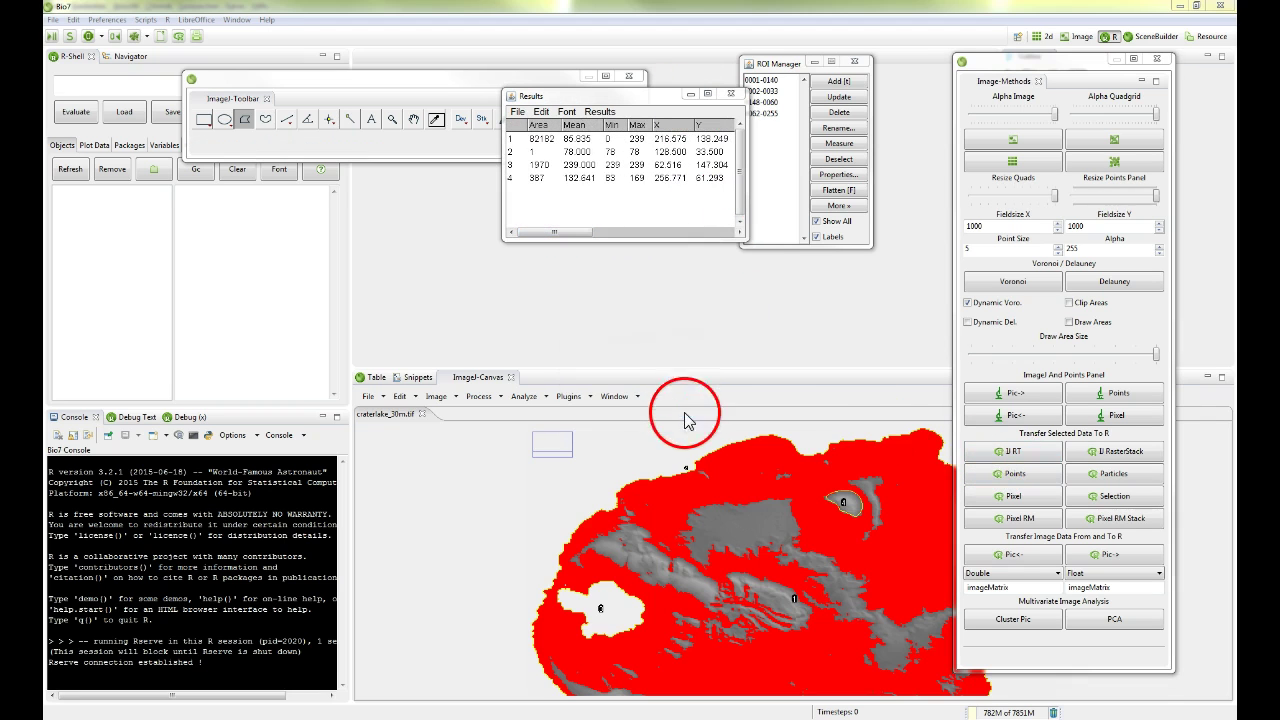
{"action": "left_click", "coordinate": [729, 95]}
{"action": "left_click", "coordinate": [640, 223]}
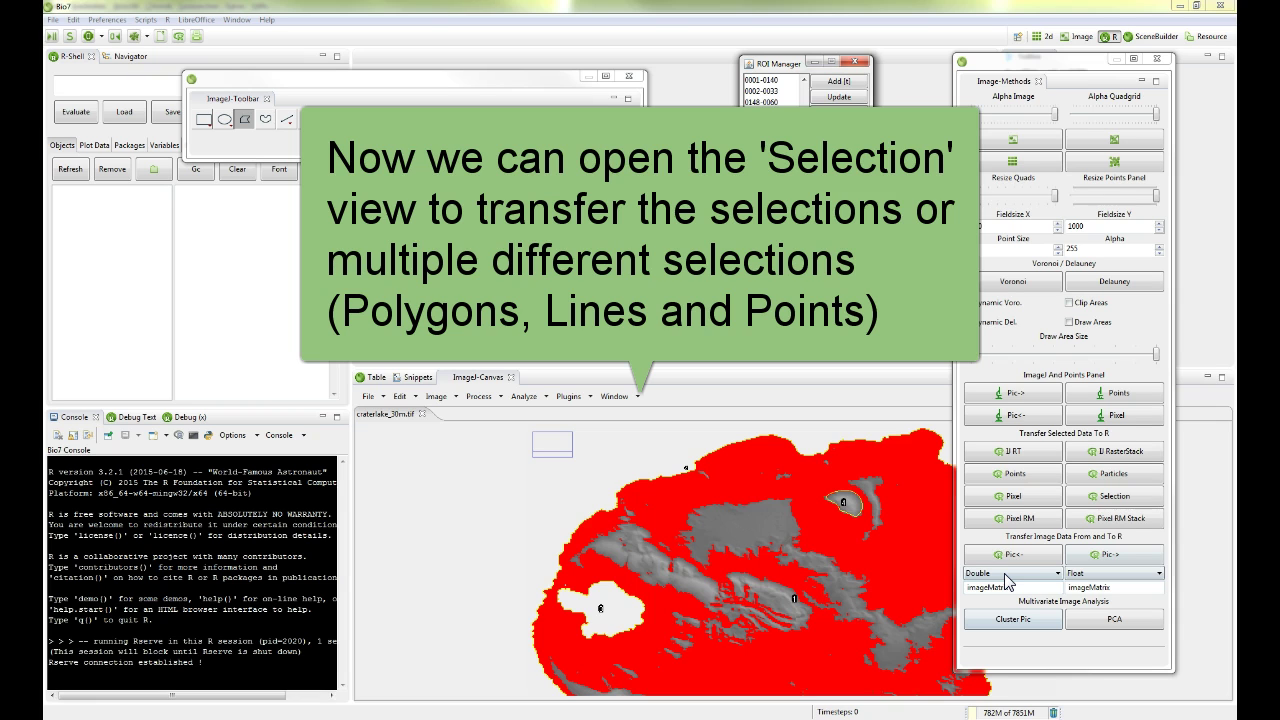
Open the Geometry Selections view, place it beside the ImageJ-Canvas and clear the console.
{"action": "left_click", "coordinate": [1127, 500]}
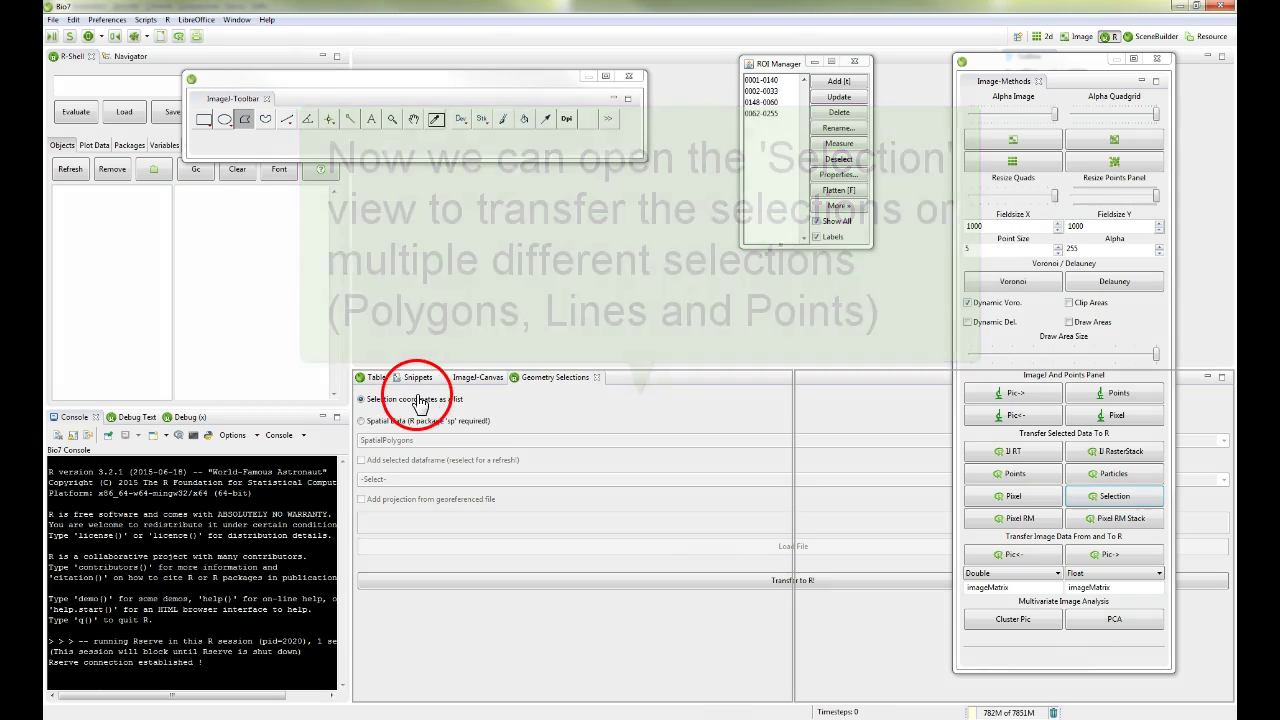
{"action": "left_click_drag", "start_coordinate": [792, 418], "coordinate": [626, 418]}
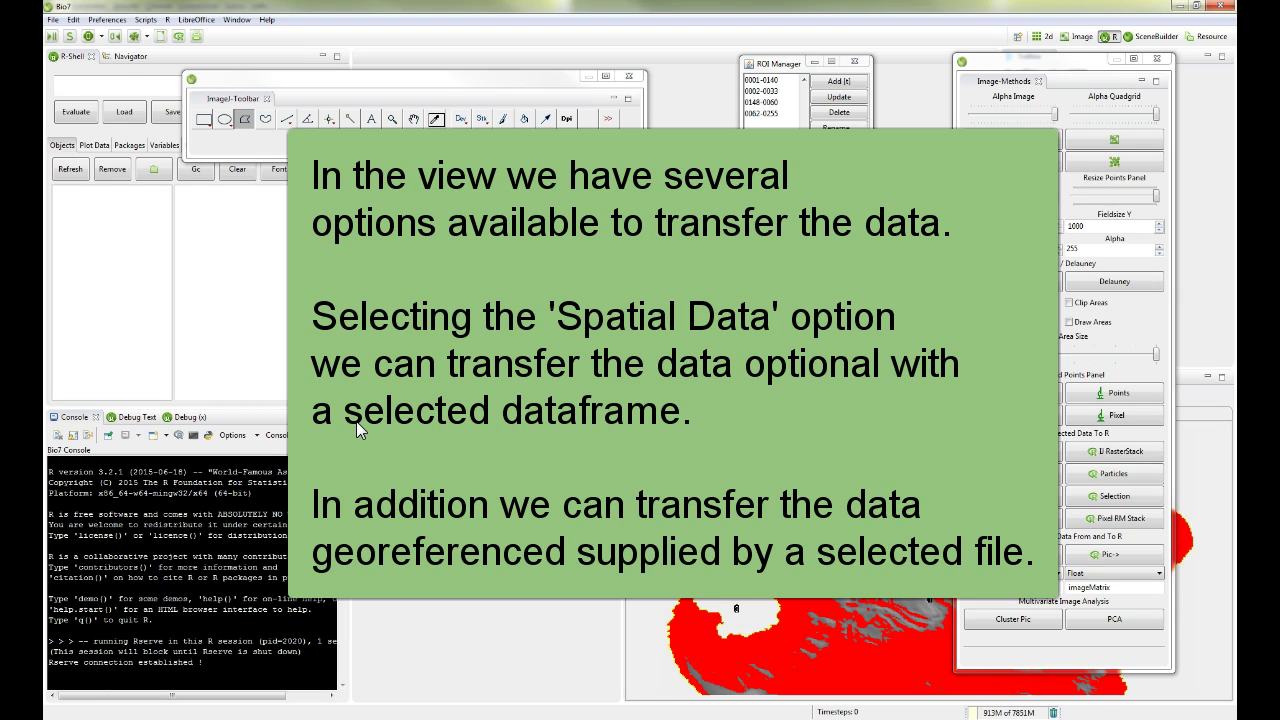
{"action": "left_click", "coordinate": [58, 435]}
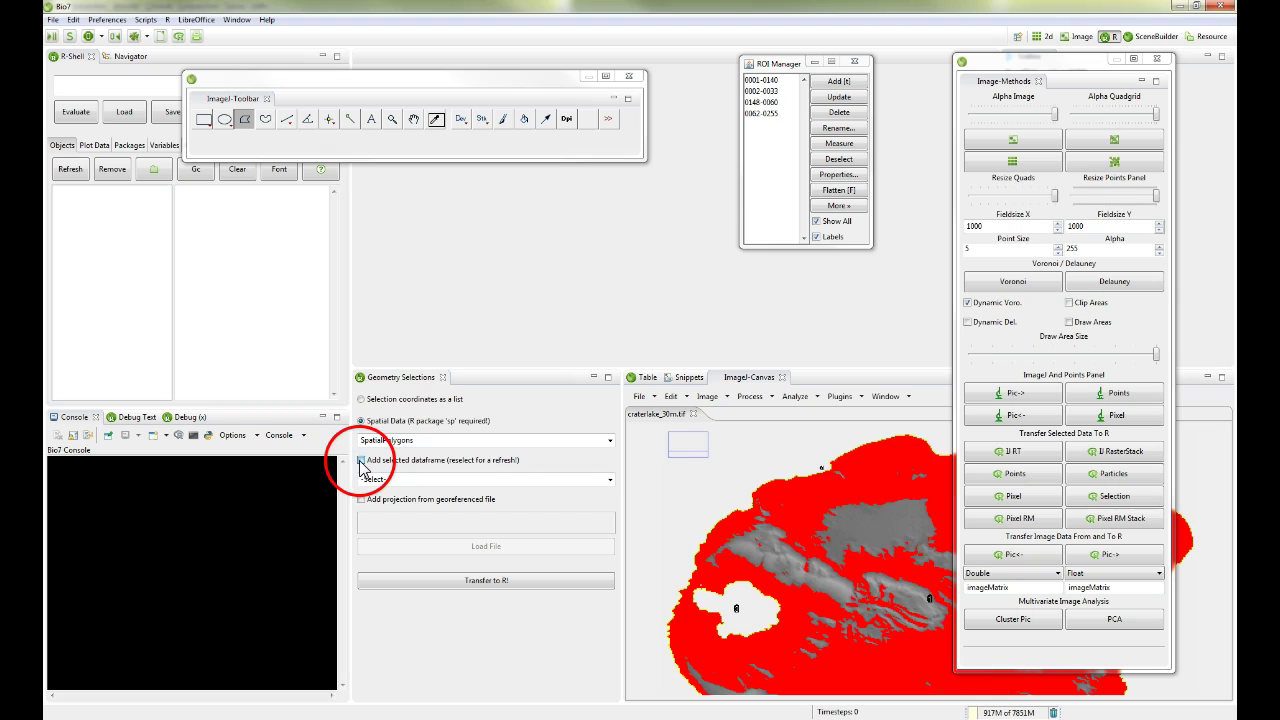
Configure the spatial data transfer of SpatialPolygons with the IJResultsTable dataframe and the projection from craterlake_30m.tif.
{"action": "left_click", "coordinate": [361, 461]}
{"action": "left_click", "coordinate": [609, 480]}
{"action": "left_click", "coordinate": [467, 501]}
{"action": "left_click", "coordinate": [361, 500]}
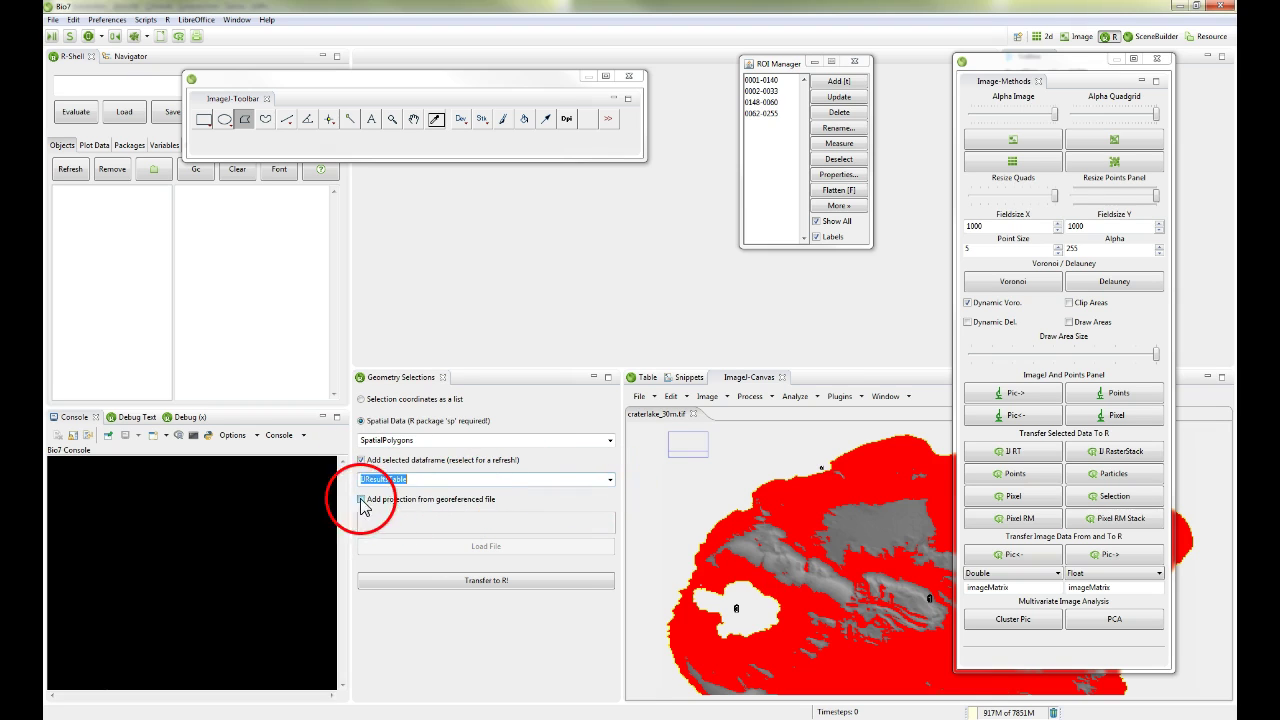
{"action": "left_click", "coordinate": [489, 548]}
{"action": "double_click", "coordinate": [375, 155]}
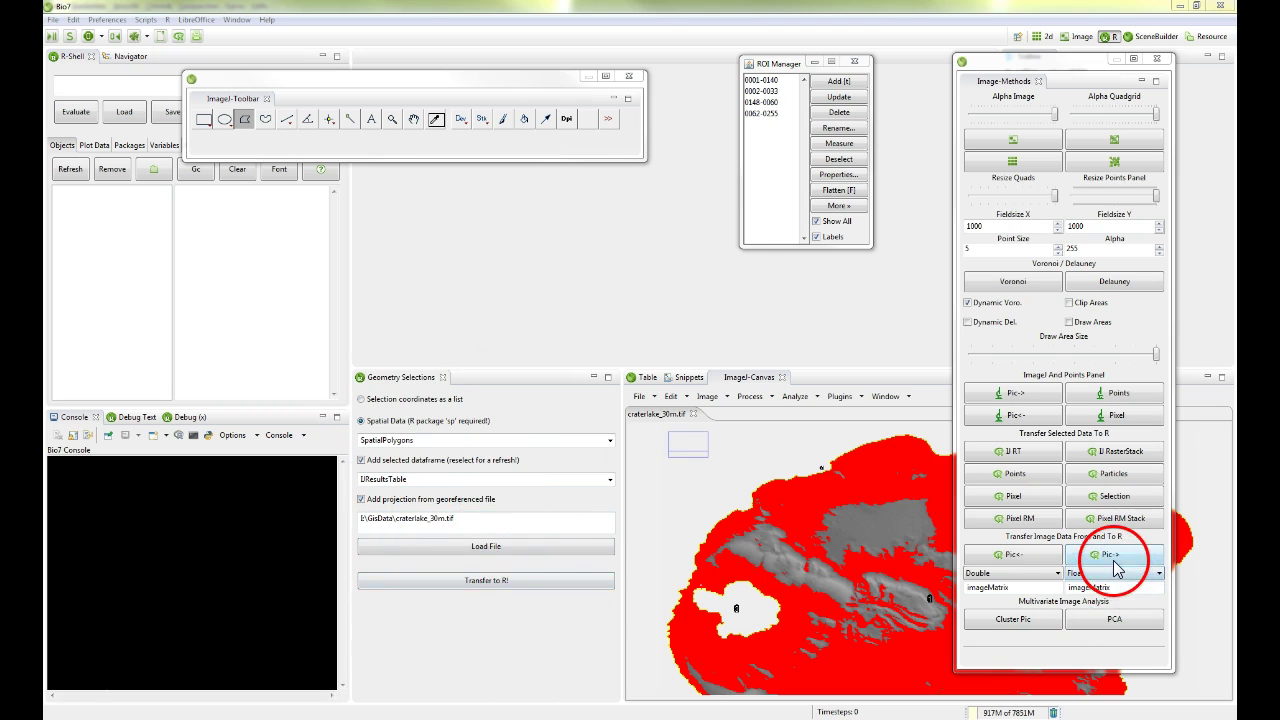
Transfer the selections to R, refresh the R object list and display the summary of spatialPolygonsDataFrame.
{"action": "left_click", "coordinate": [504, 581]}
{"action": "left_click", "coordinate": [70, 177]}
{"action": "left_click", "coordinate": [95, 247]}
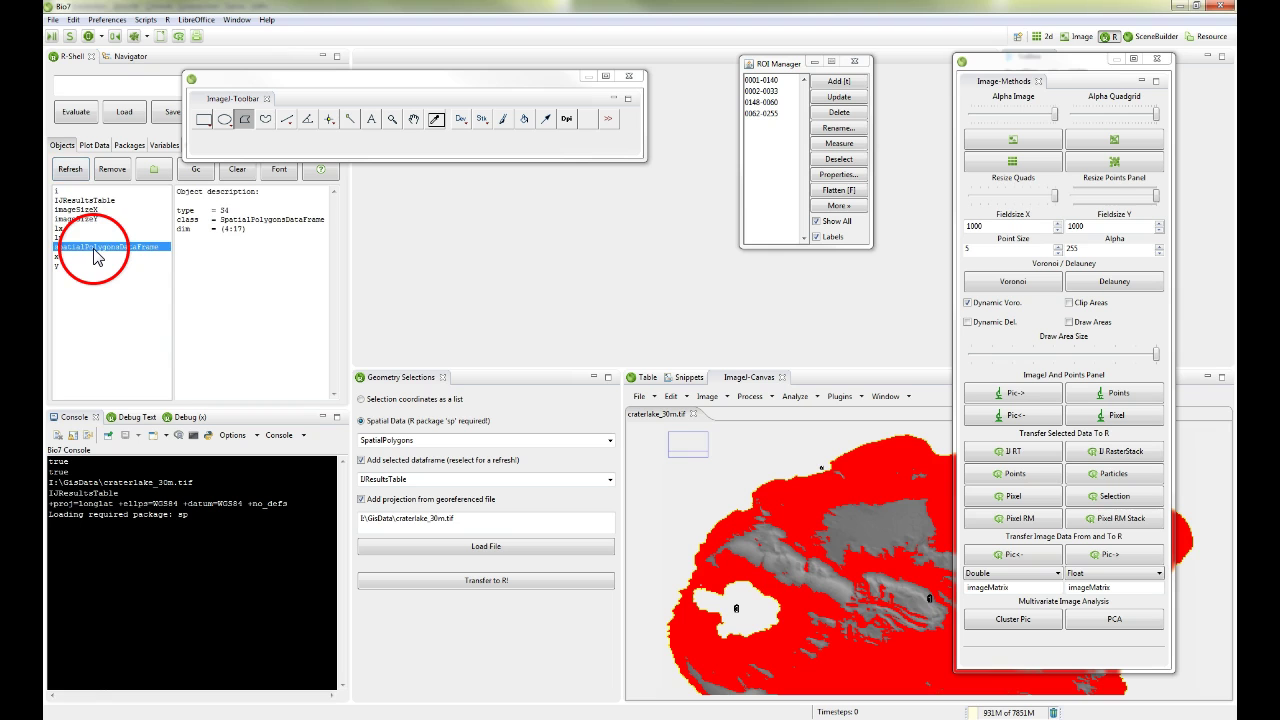
{"action": "right_click", "coordinate": [100, 247]}
{"action": "left_click", "coordinate": [110, 277]}
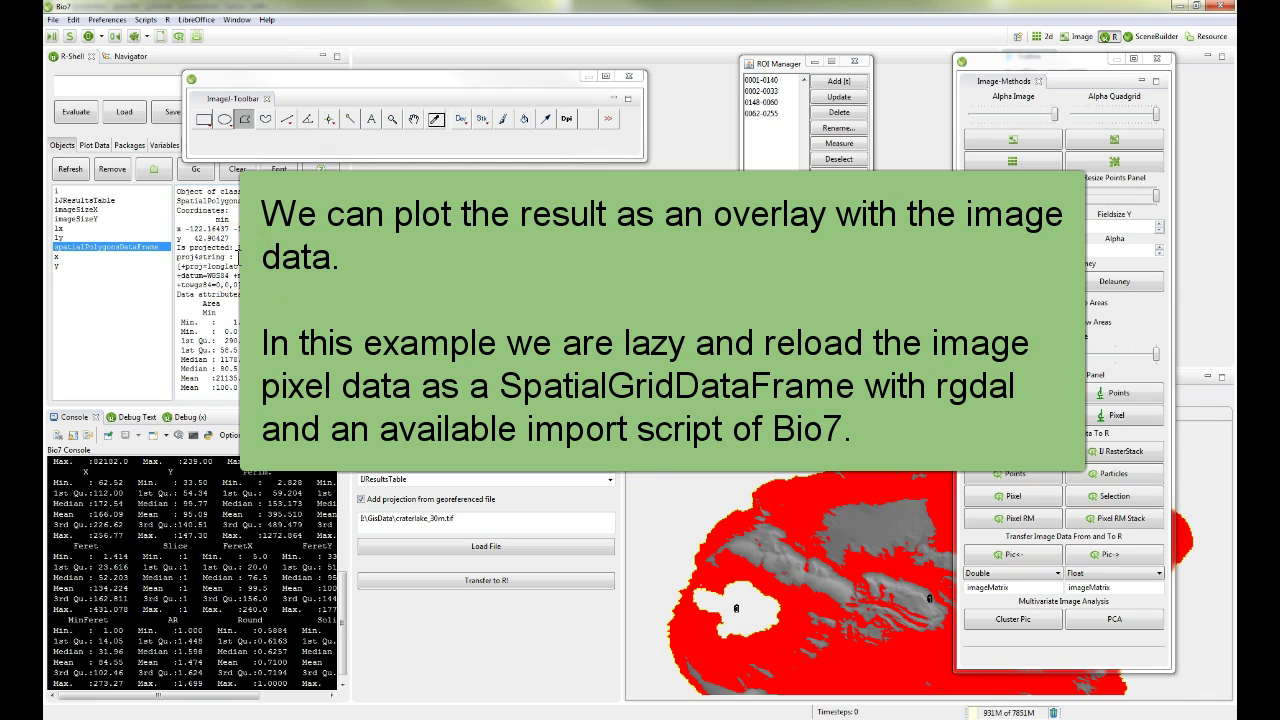
Import craterlake_30m with the Grid importer(rgdal) script, then refresh the R object list and select the imported grid.
{"action": "left_click", "coordinate": [52, 20]}
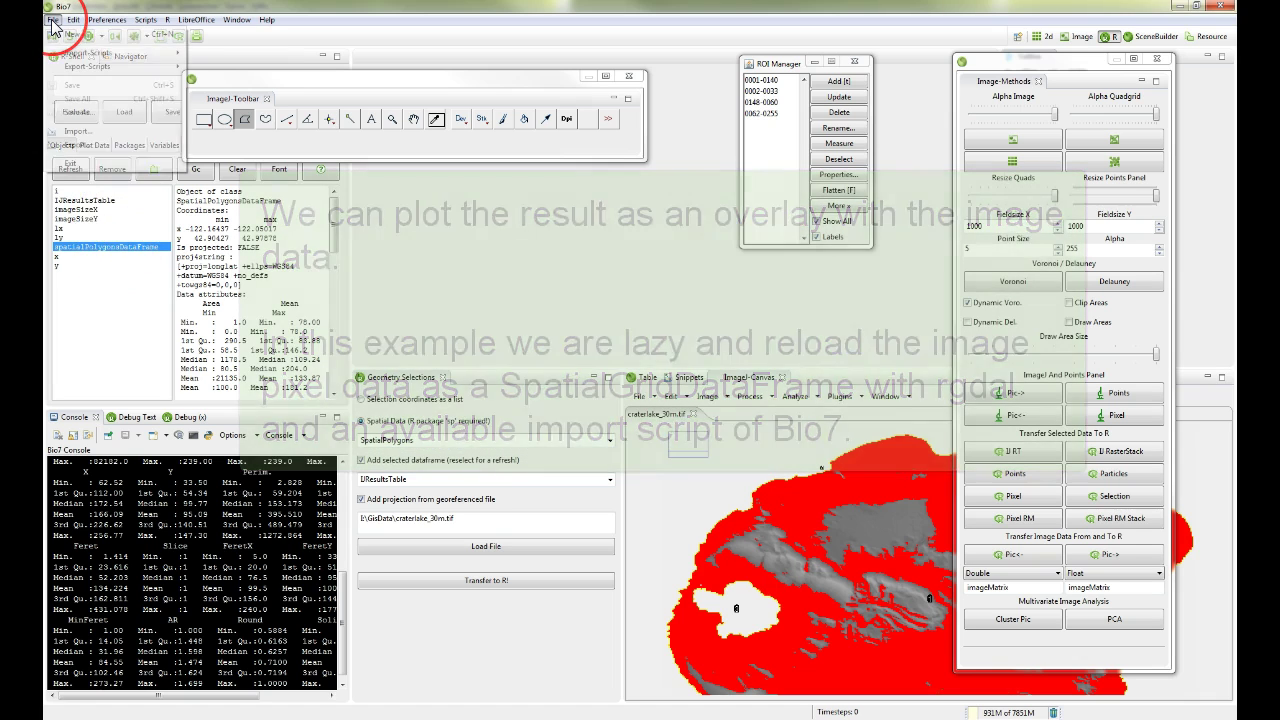
{"action": "left_click", "coordinate": [88, 52]}
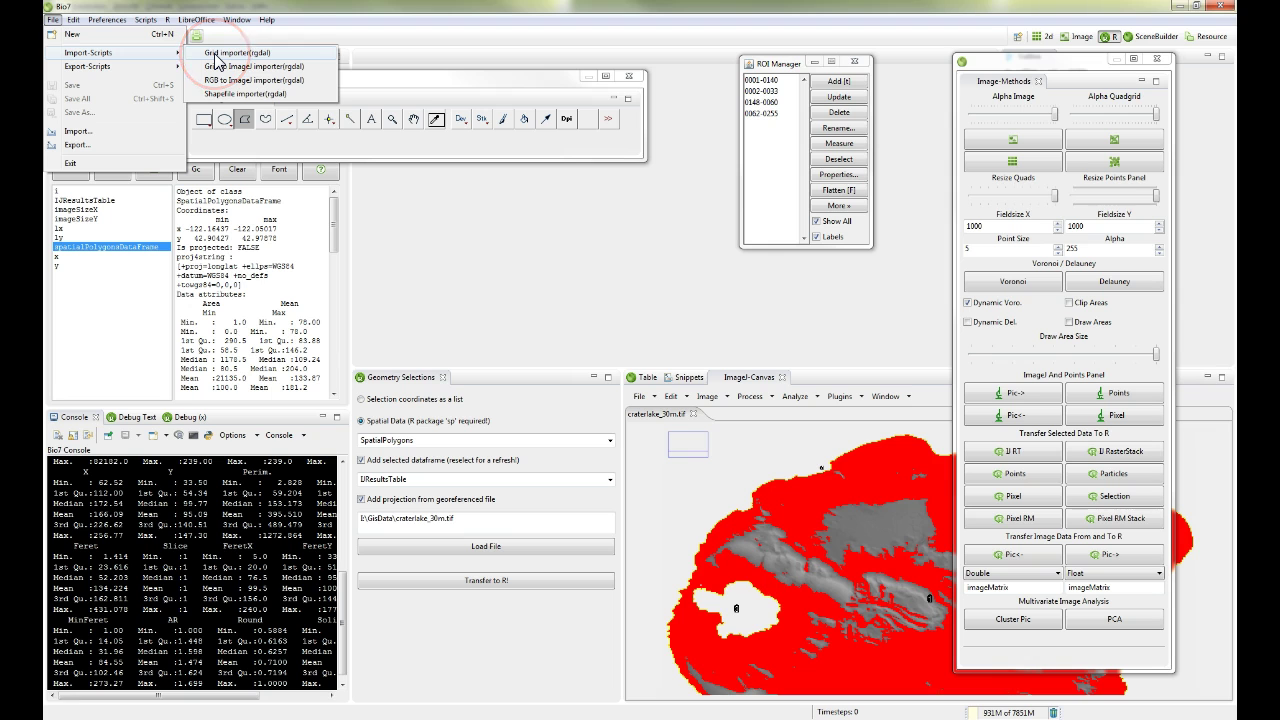
{"action": "left_click", "coordinate": [216, 53]}
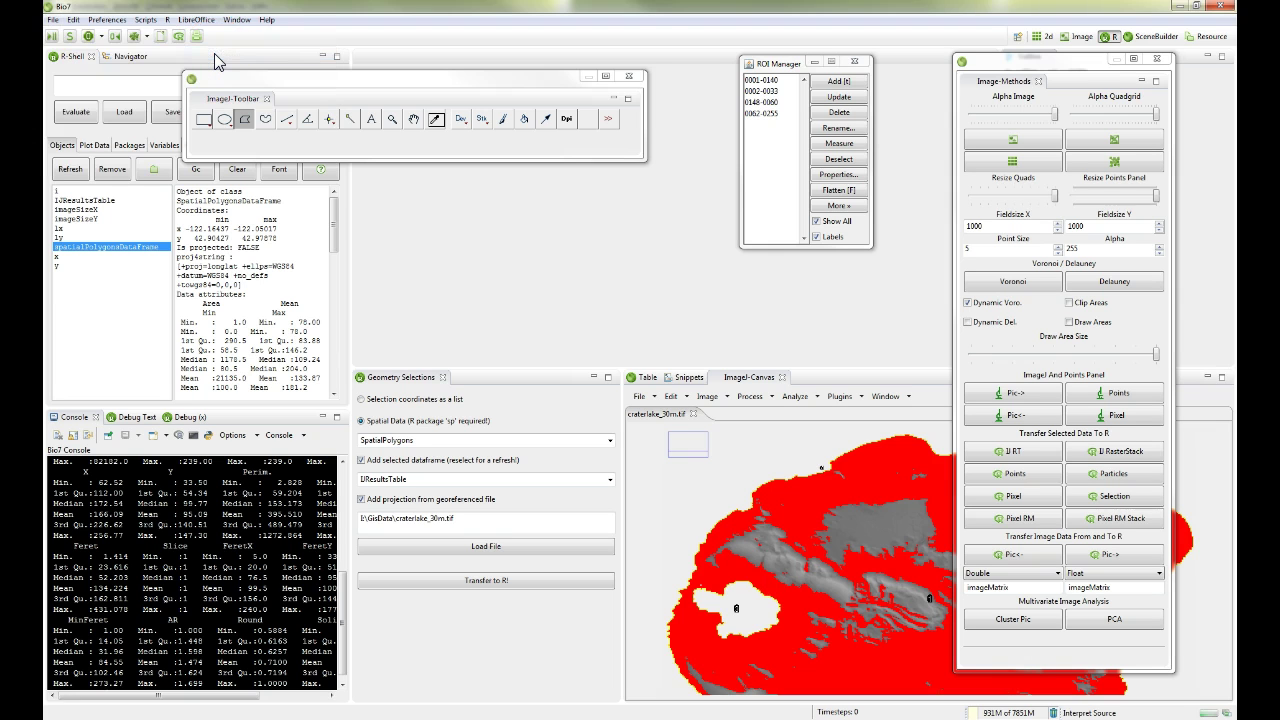
{"action": "left_click", "coordinate": [412, 168]}
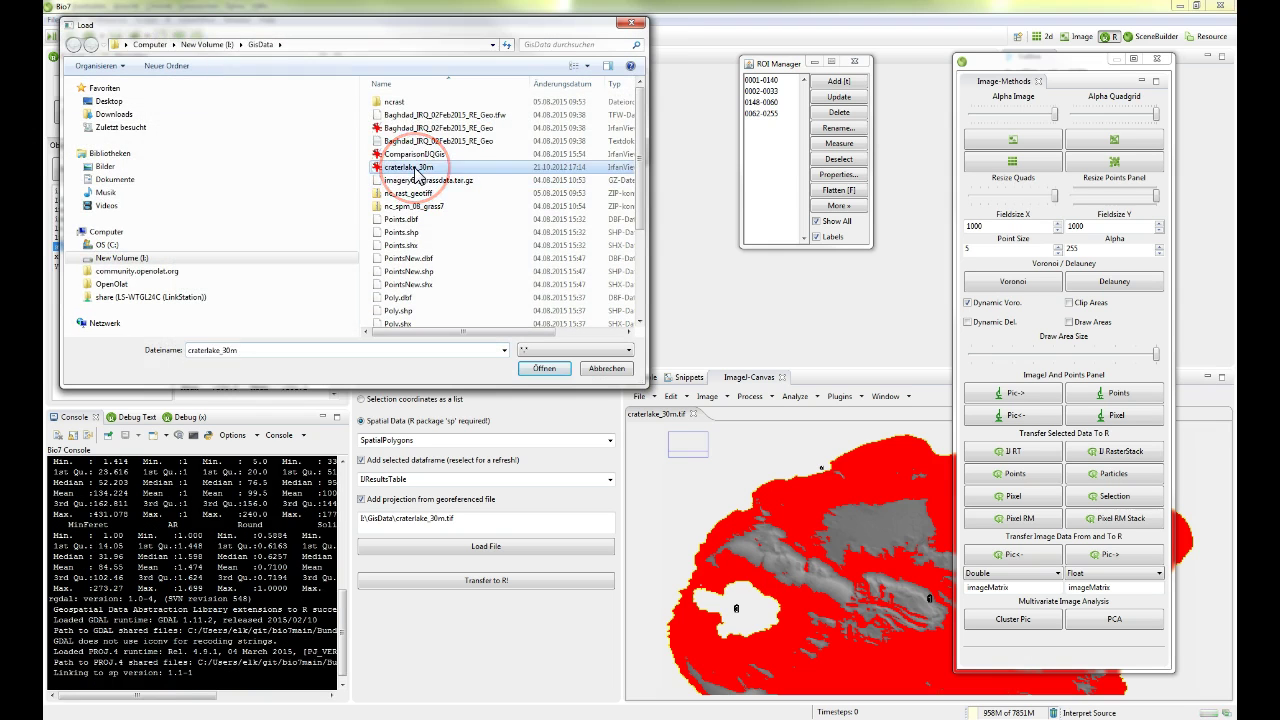
{"action": "double_click", "coordinate": [414, 168]}
{"action": "left_click", "coordinate": [70, 168]}
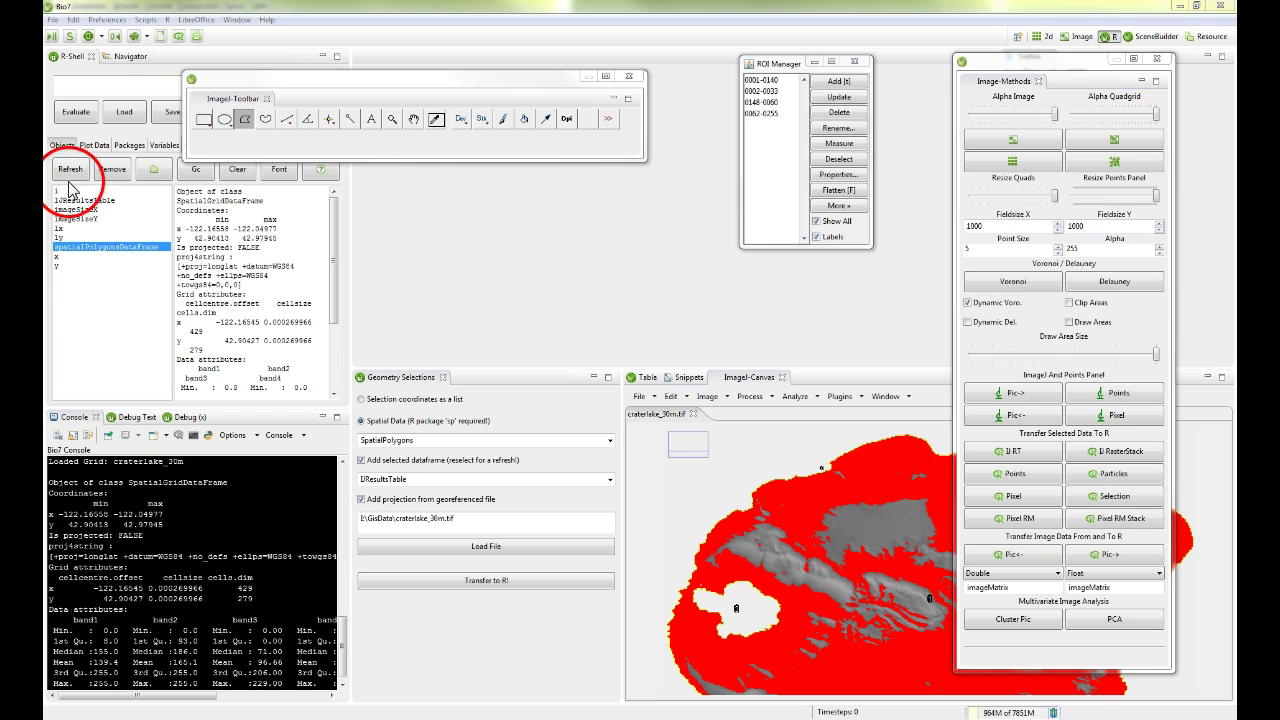
{"action": "left_click", "coordinate": [88, 191]}
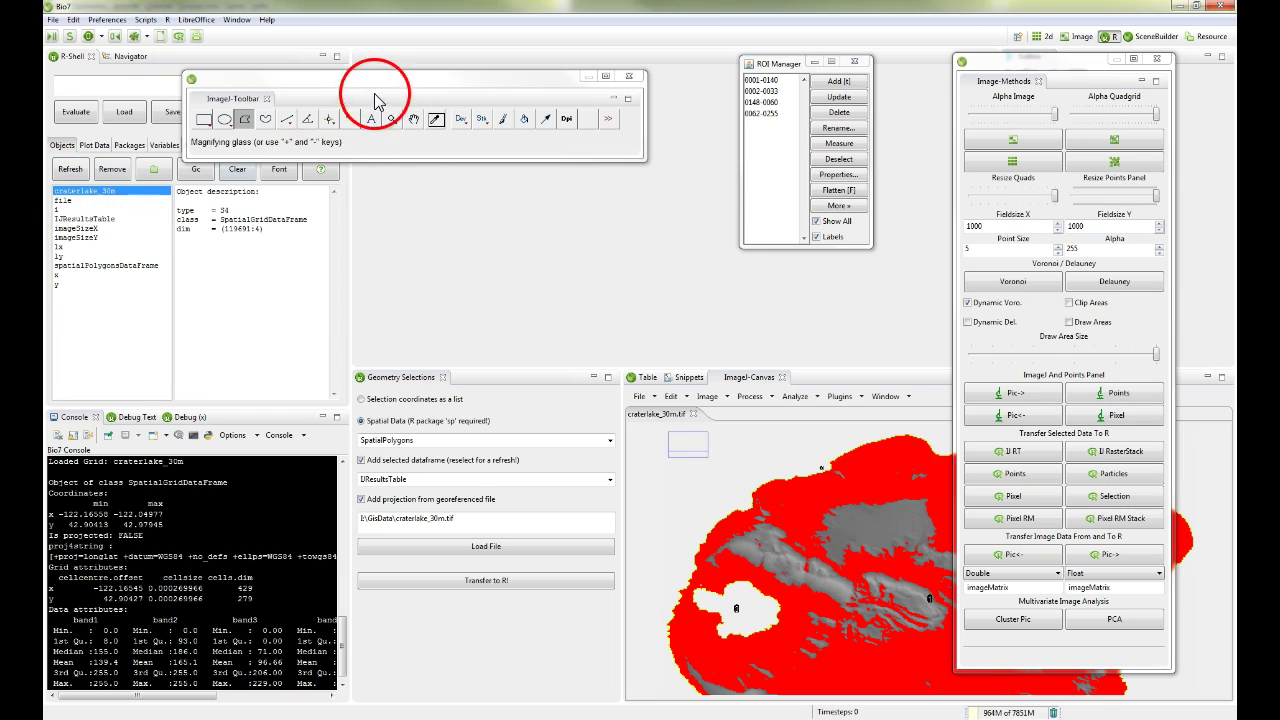
Move the ImageJ-Toolbar off the script editor and run TiffSelectionPolygons.R to plot craterlake_30m with the polygons overlaid.
{"action": "left_click_drag", "start_coordinate": [380, 94], "coordinate": [480, 100]}
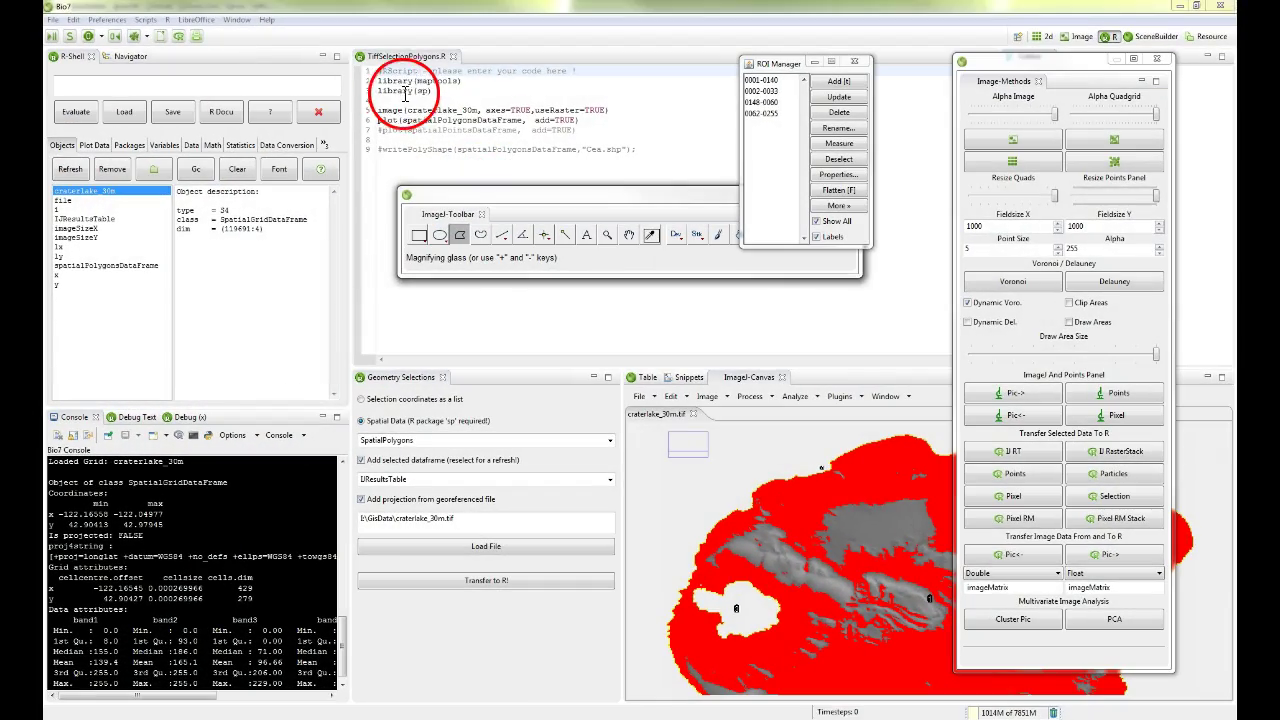
{"action": "left_click", "coordinate": [405, 91]}
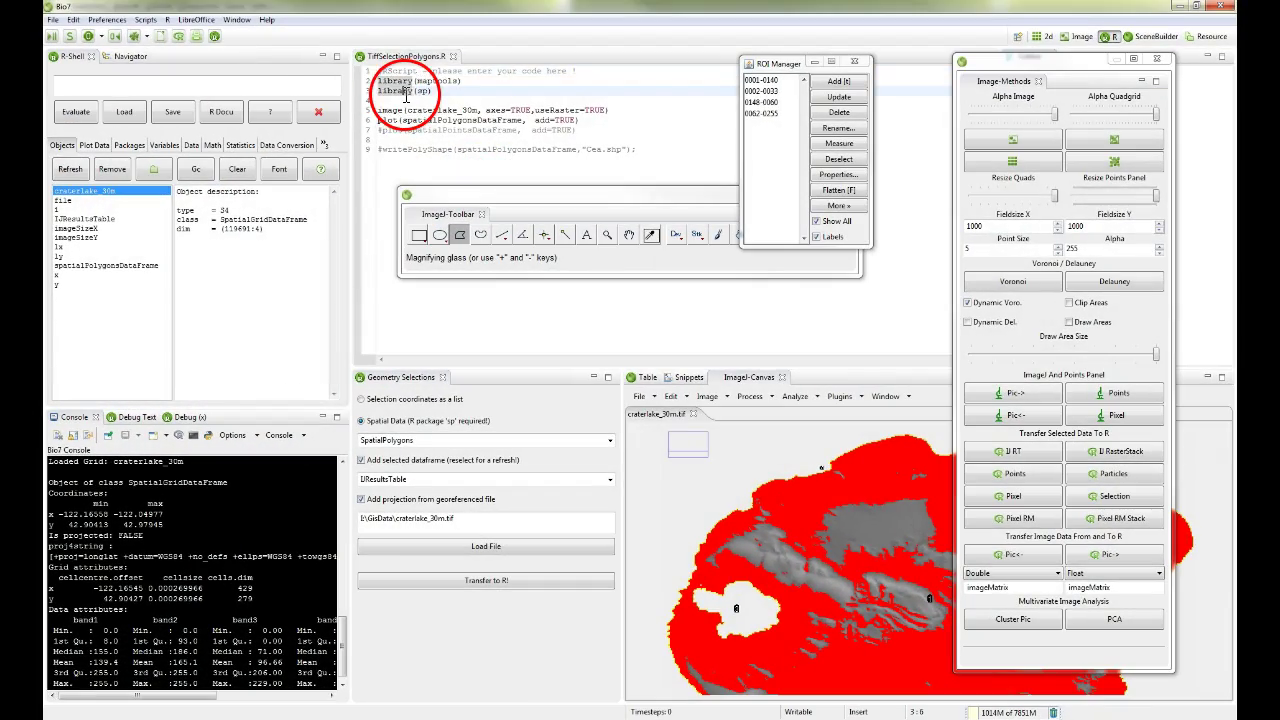
{"action": "left_click", "coordinate": [213, 43]}
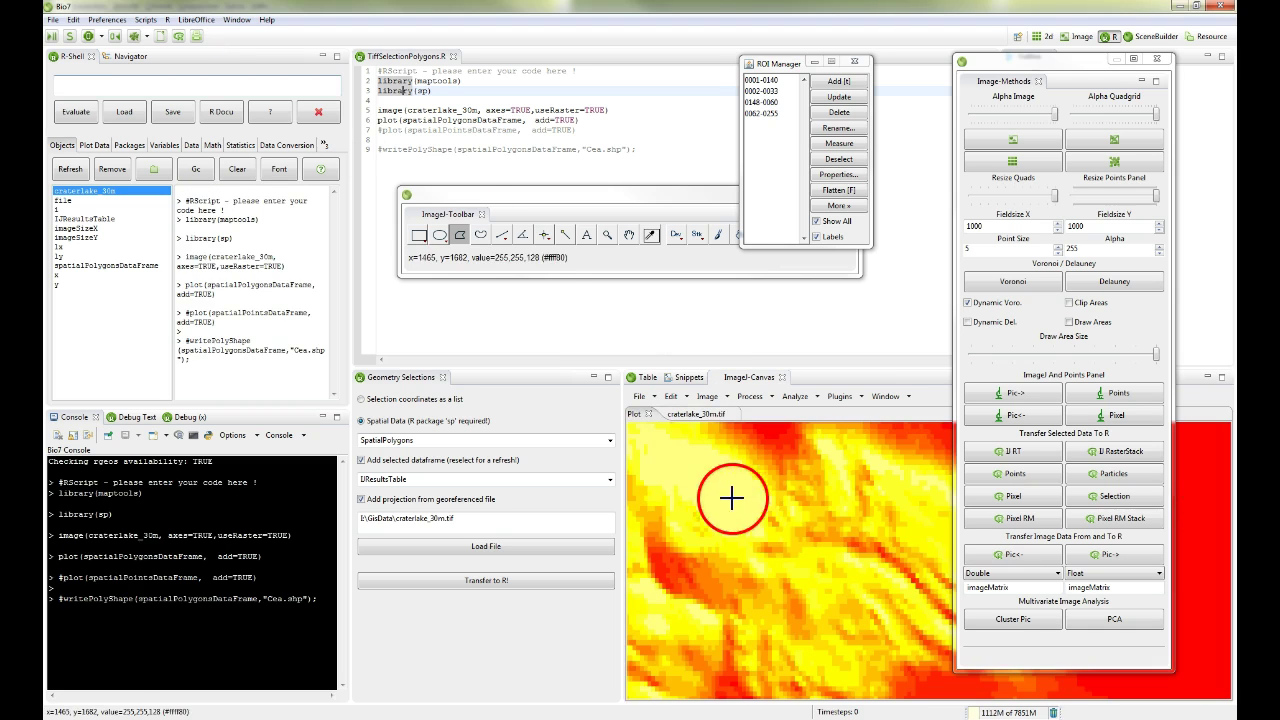
{"action": "scroll", "coordinate": [766, 523], "scroll_direction": "down", "scroll_amount": 5}
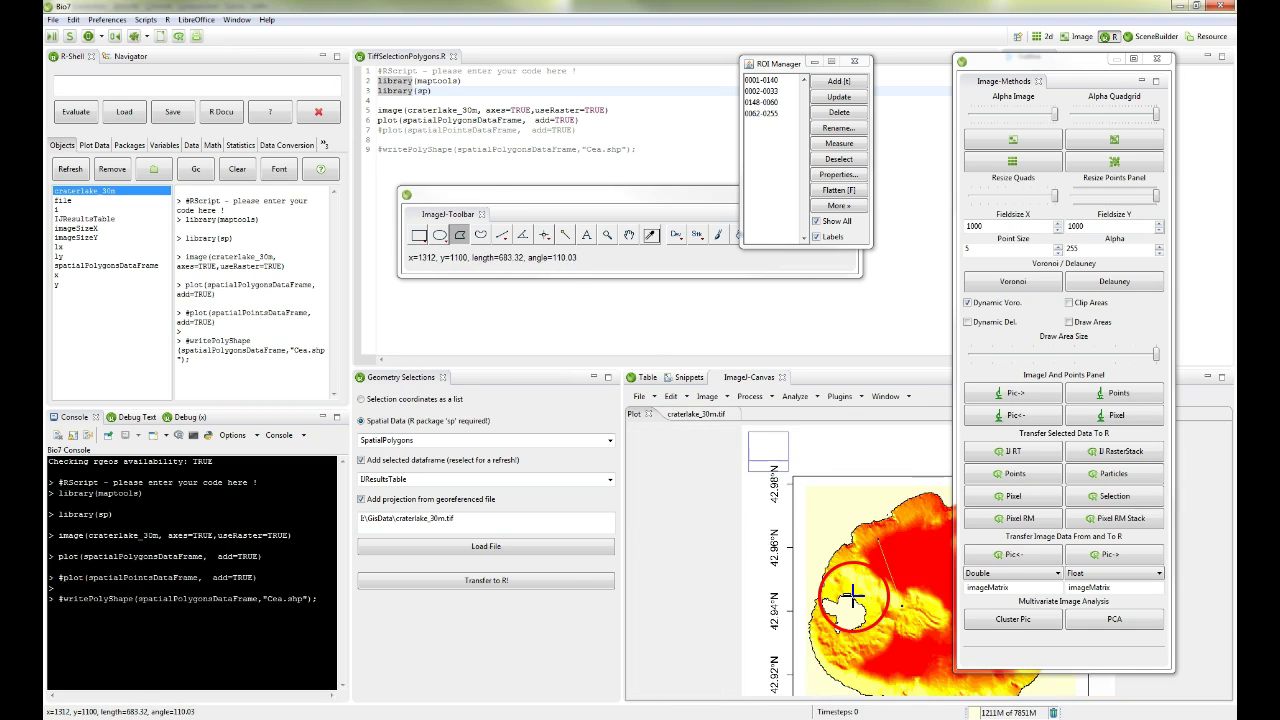
{"action": "scroll", "coordinate": [851, 597], "scroll_direction": "down", "scroll_amount": 1}
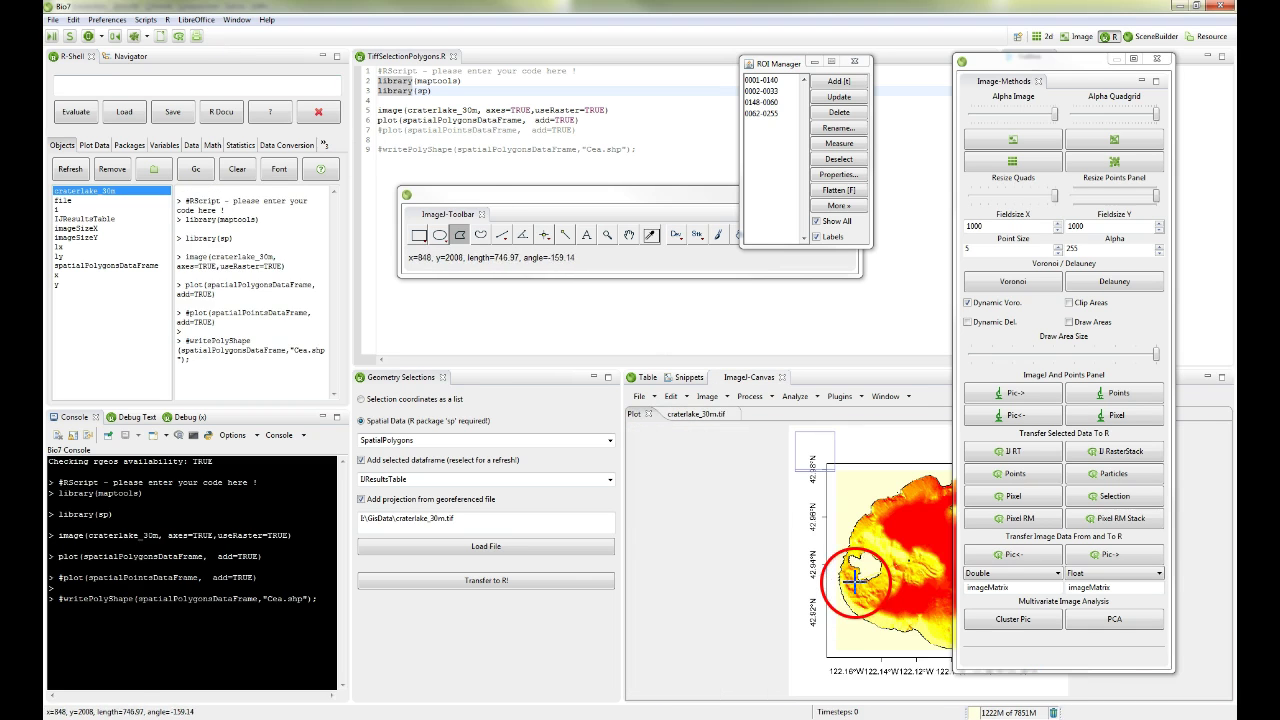
Close the floating Image-Methods, ROI Manager and ImageJ-Toolbar windows and enlarge the ImageJ-Canvas area upward around the plot.
{"action": "left_click", "coordinate": [990, 62]}
{"action": "left_click", "coordinate": [1155, 57]}
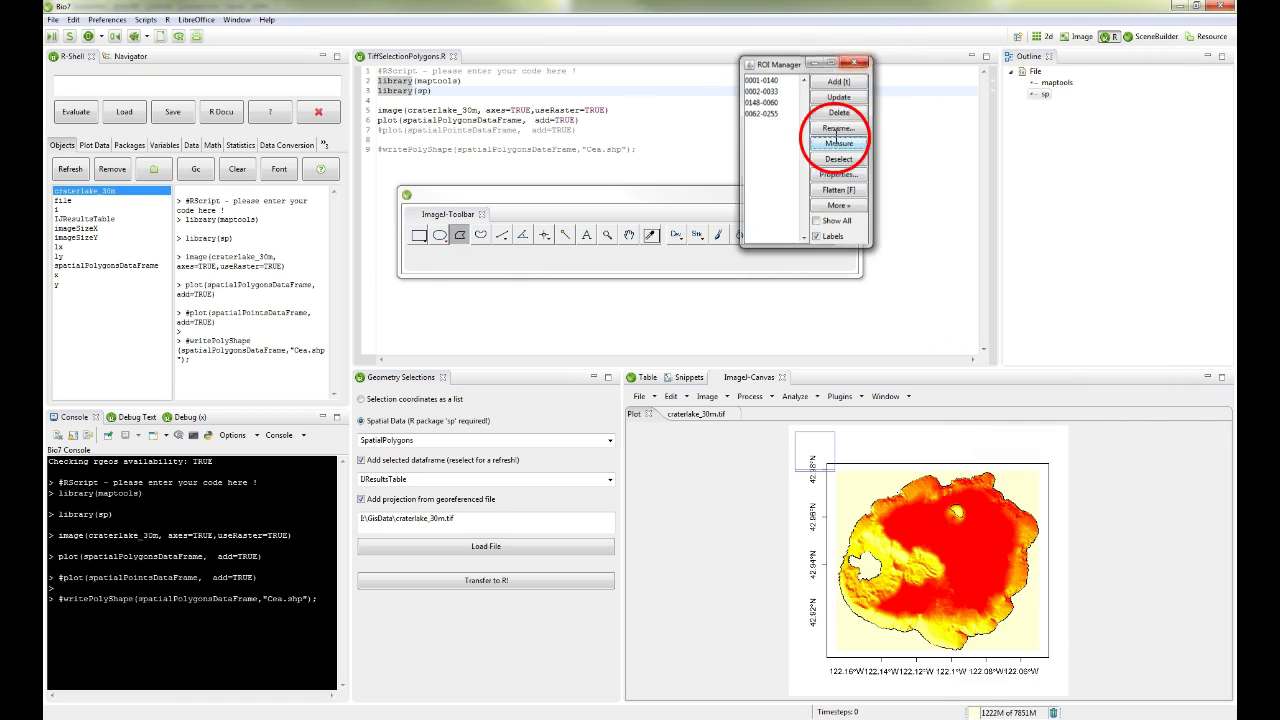
{"action": "left_click", "coordinate": [820, 225]}
{"action": "left_click", "coordinate": [845, 191]}
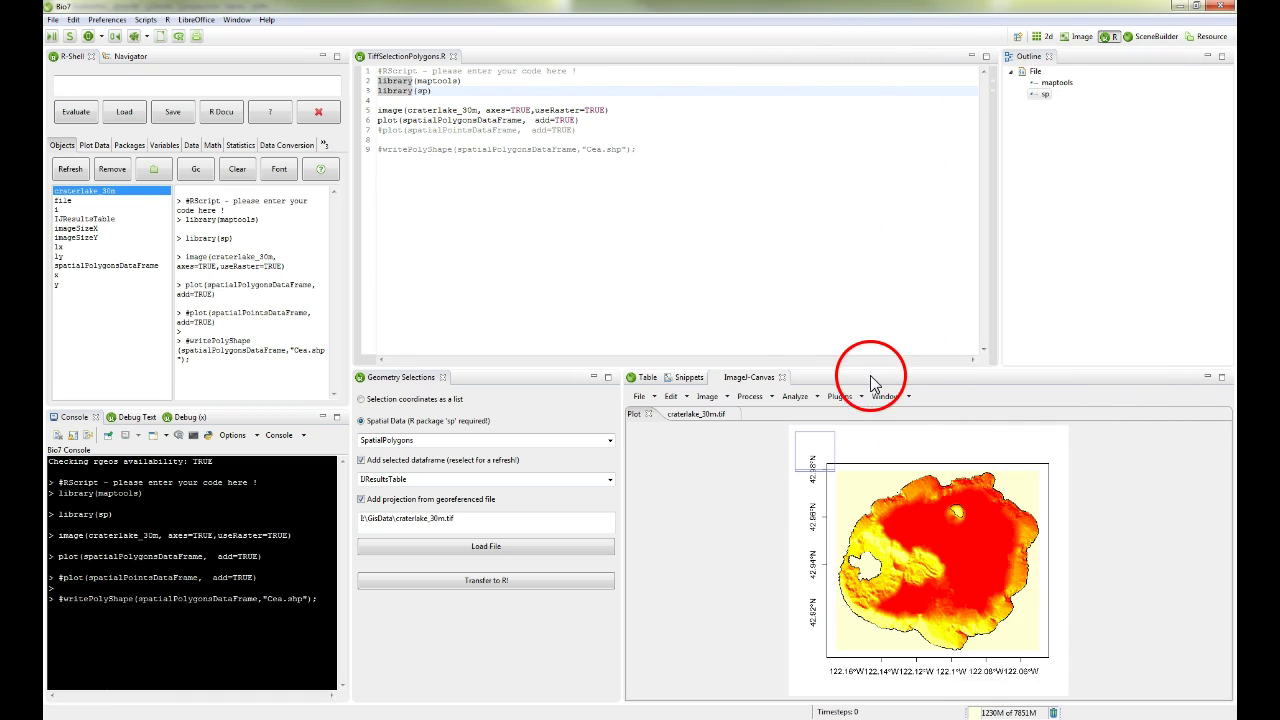
{"action": "left_click_drag", "start_coordinate": [873, 369], "coordinate": [866, 214]}
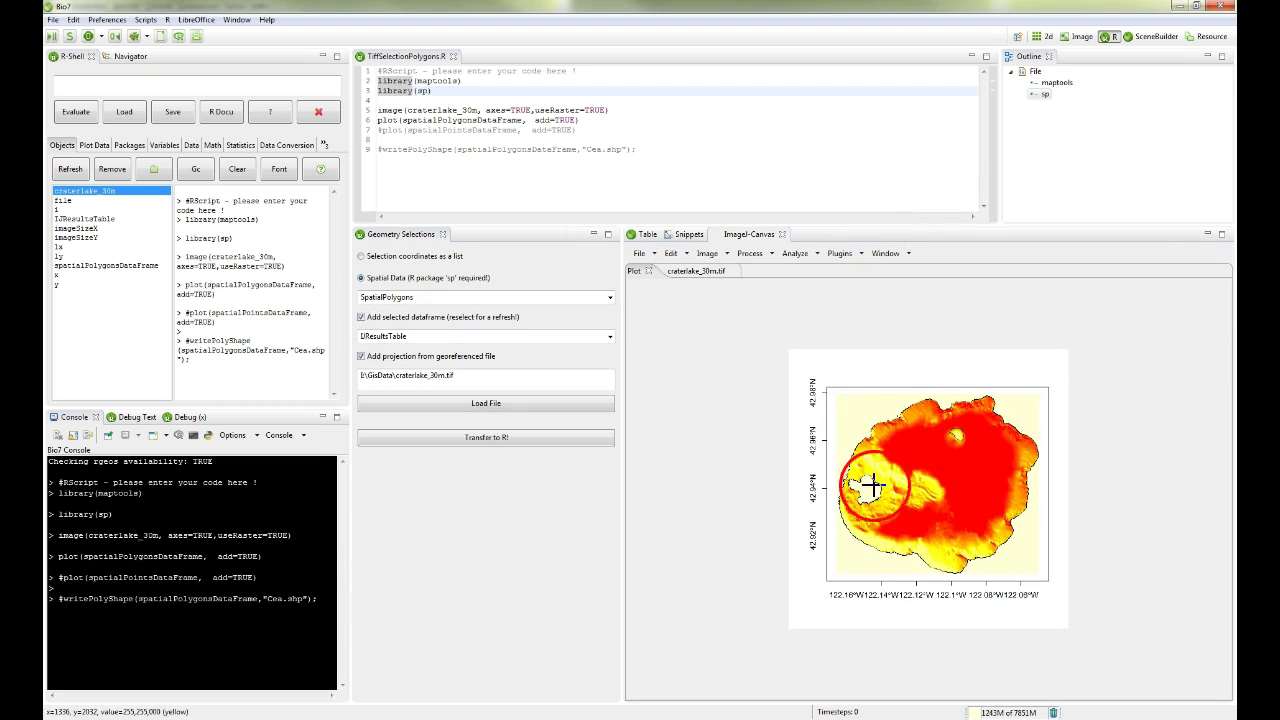
{"action": "scroll", "coordinate": [922, 525], "scroll_direction": "up", "scroll_amount": 1}
{"action": "scroll", "coordinate": [992, 505], "scroll_direction": "down", "scroll_amount": 1}
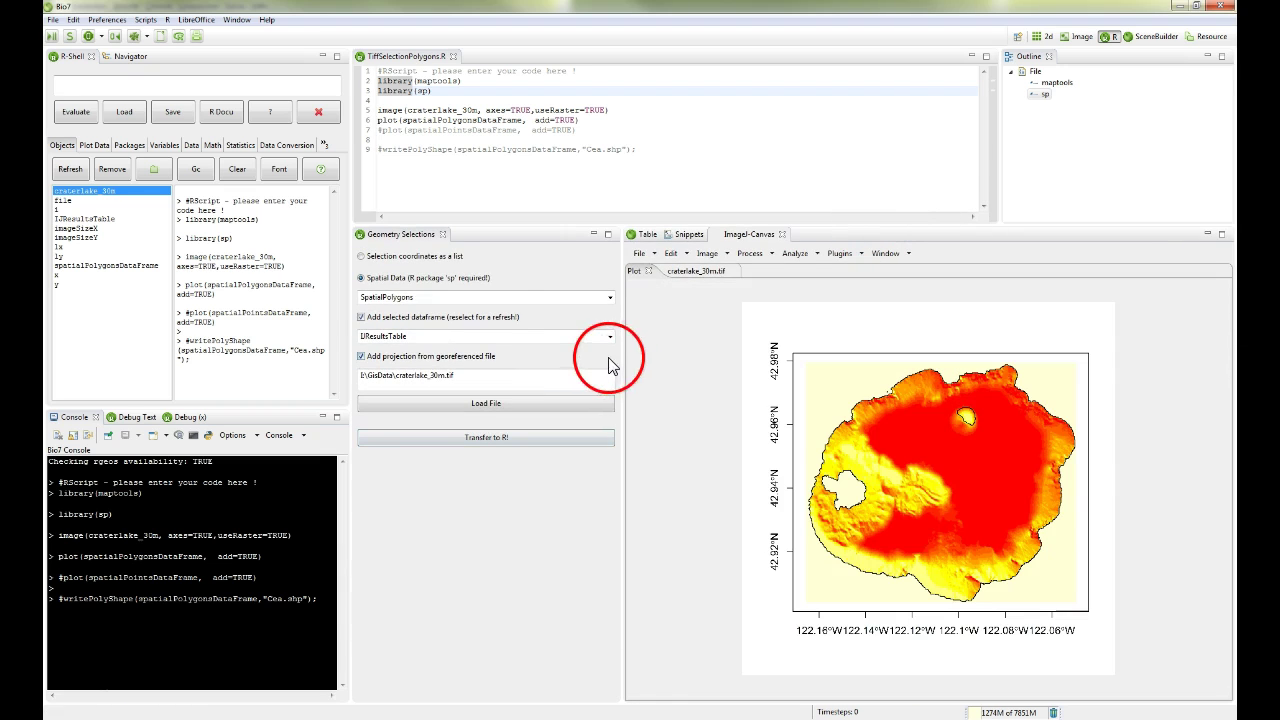
Open the choice of spatial data types in the Geometry Selections view.
{"action": "left_click", "coordinate": [609, 298]}
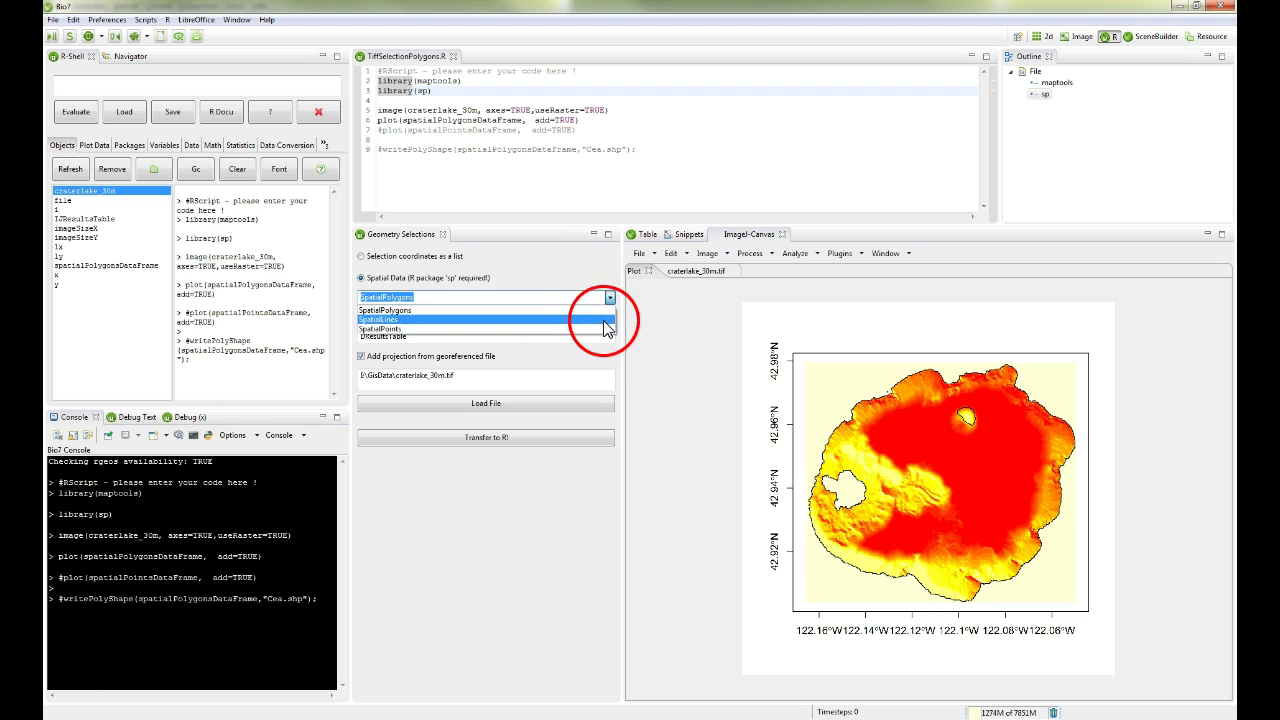